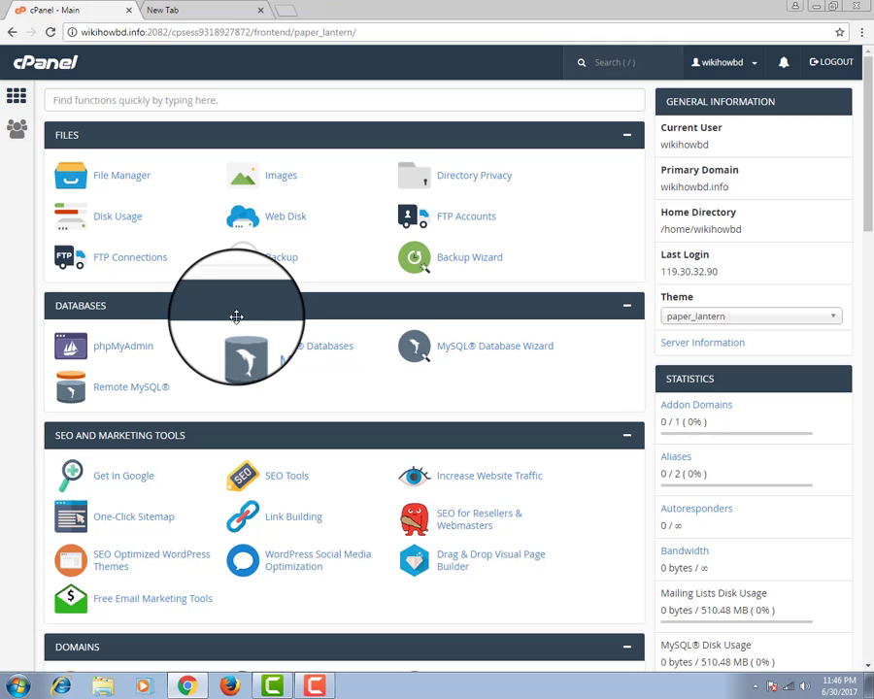
# Step: Scroll the cPanel dashboard, then click into the cPanel function search box
pyautogui.scroll(-1, 208, 334)
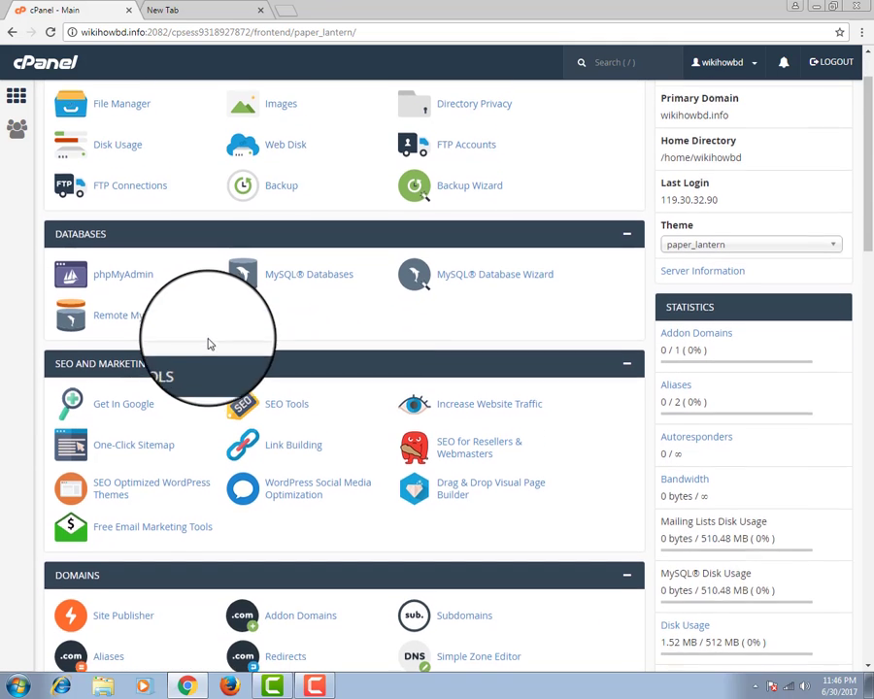
pyautogui.scroll(-1, 207, 344)
pyautogui.scroll(-1, 210, 346)
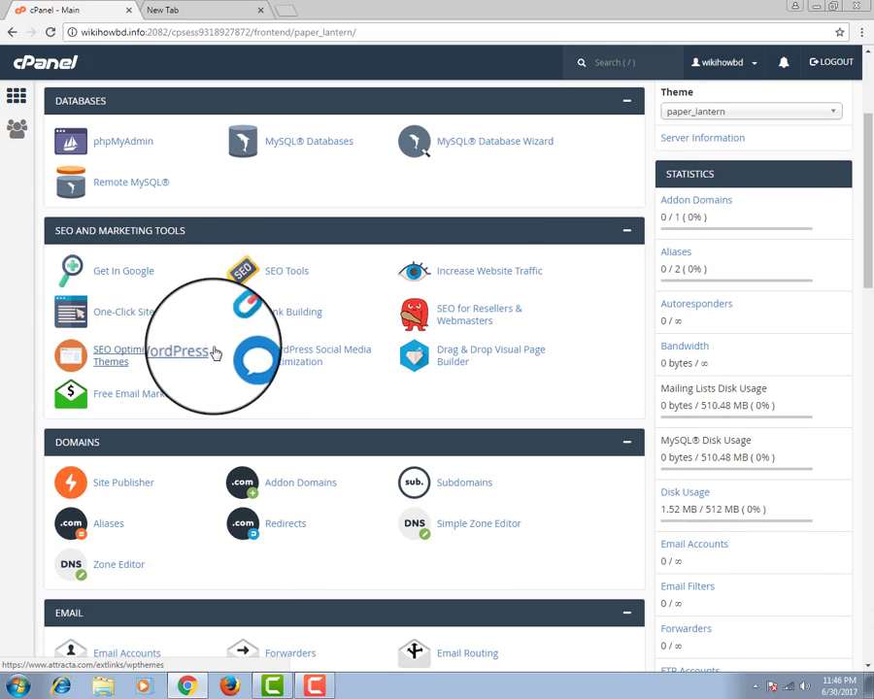
pyautogui.scroll(-1, 224, 359)
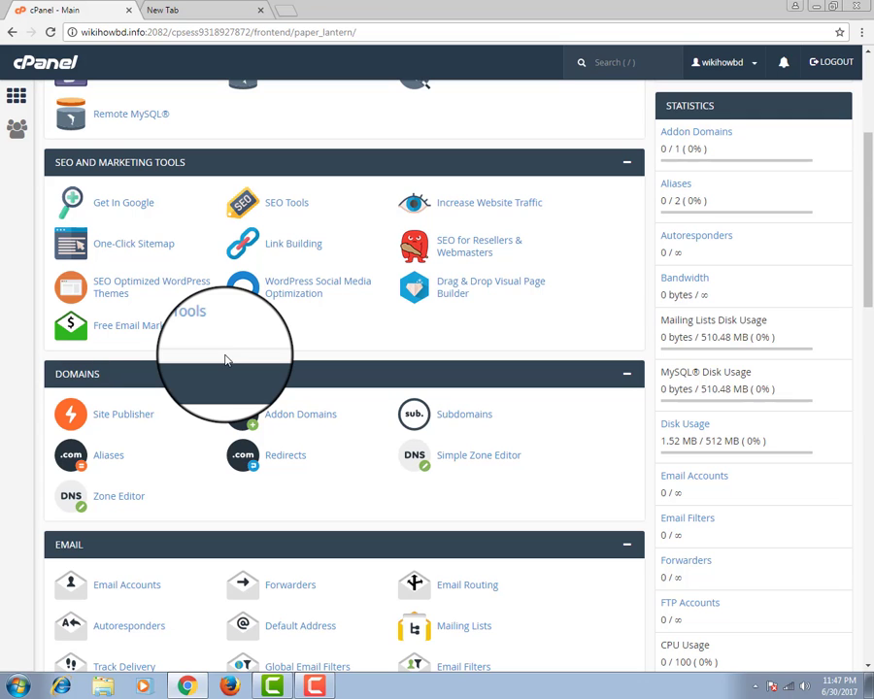
pyautogui.scroll(3, 226, 359)
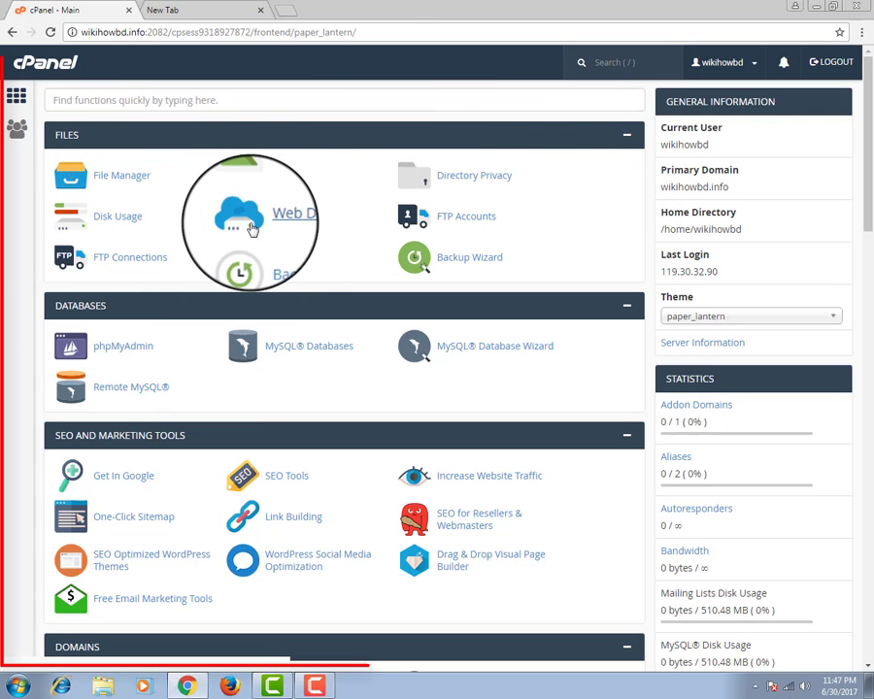
pyautogui.click(211, 99)
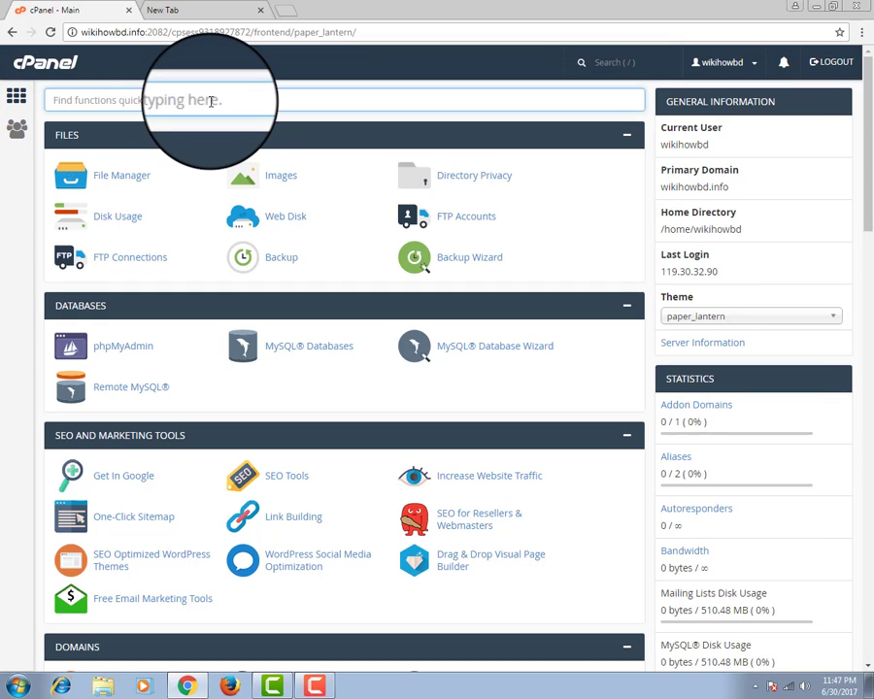
pyautogui.click(214, 32)
pyautogui.click(212, 96)
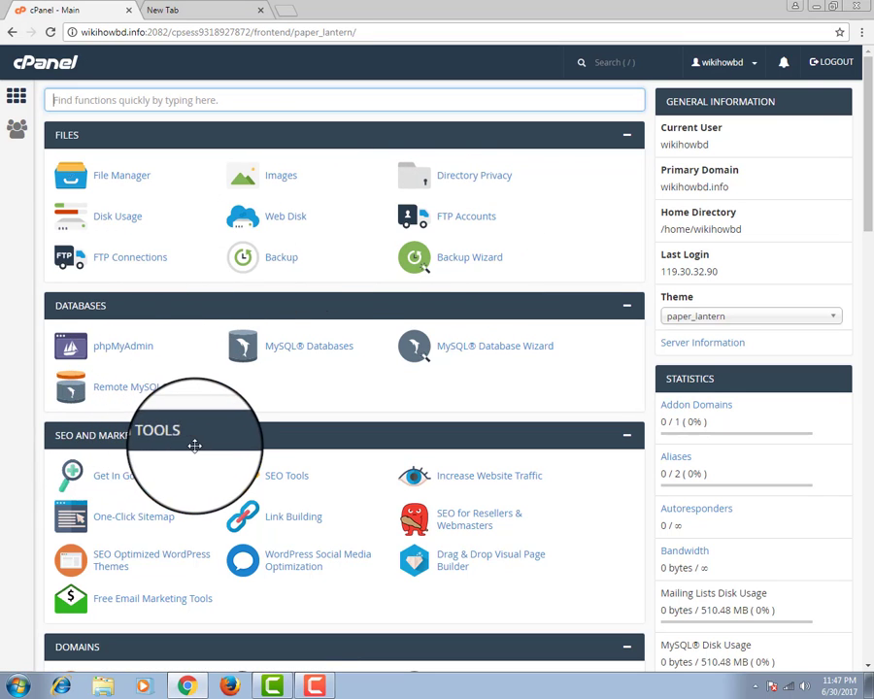
# Step: Scroll down the dashboard to the Softaculous Apps Installer section near the bottom
pyautogui.scroll(-1, 200, 446)
pyautogui.scroll(-5, 195, 442)
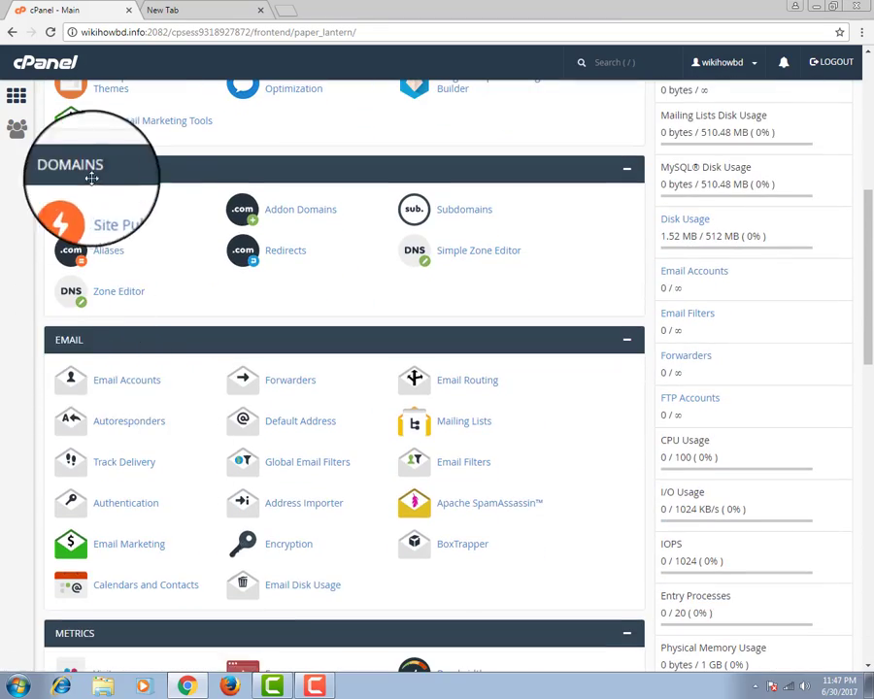
pyautogui.scroll(-1, 178, 396)
pyautogui.scroll(-1, 145, 412)
pyautogui.scroll(-1, 102, 505)
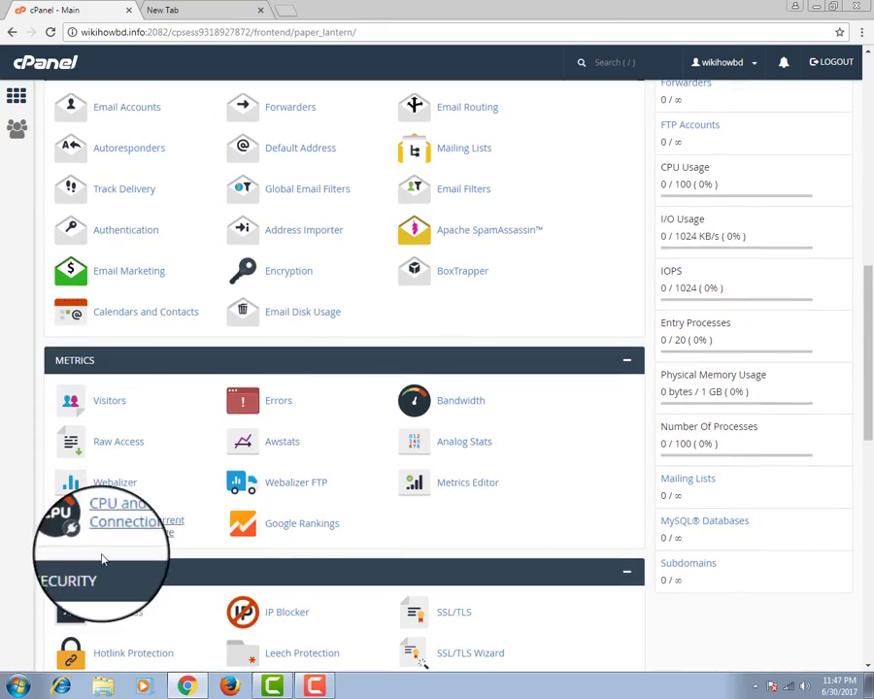
pyautogui.scroll(8, 113, 559)
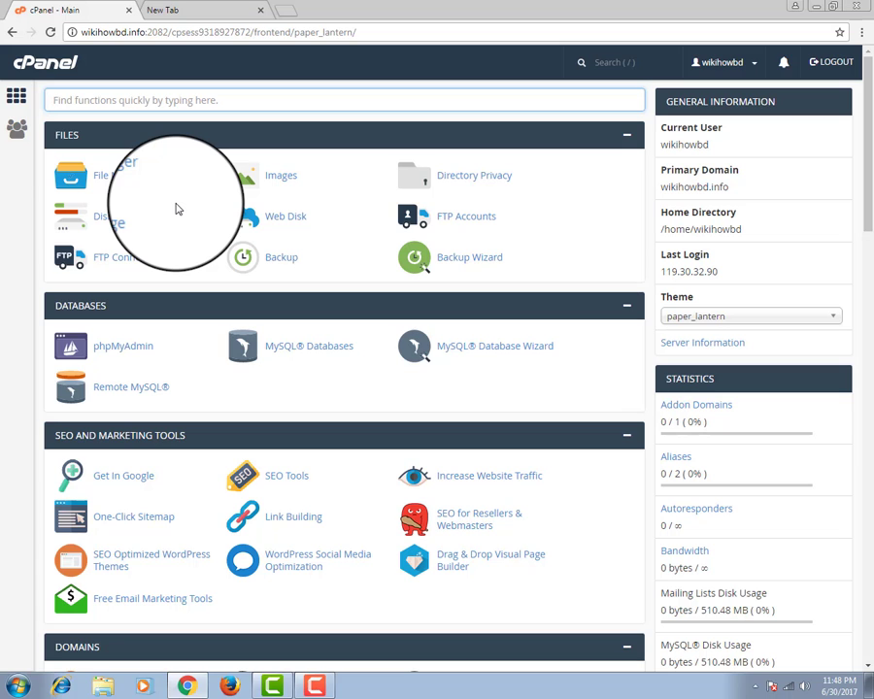
pyautogui.scroll(-2, 178, 209)
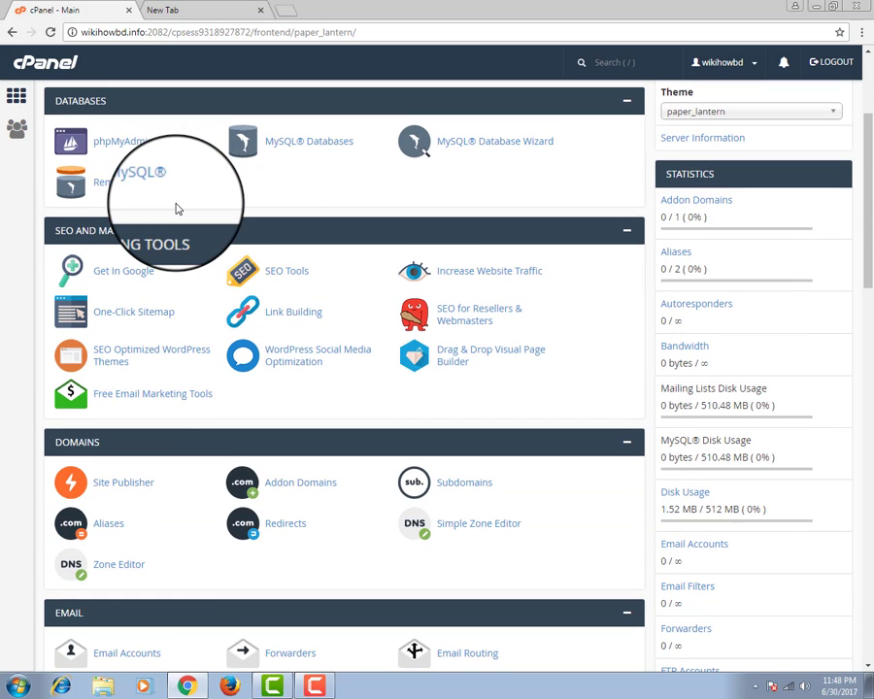
pyautogui.scroll(-5, 178, 209)
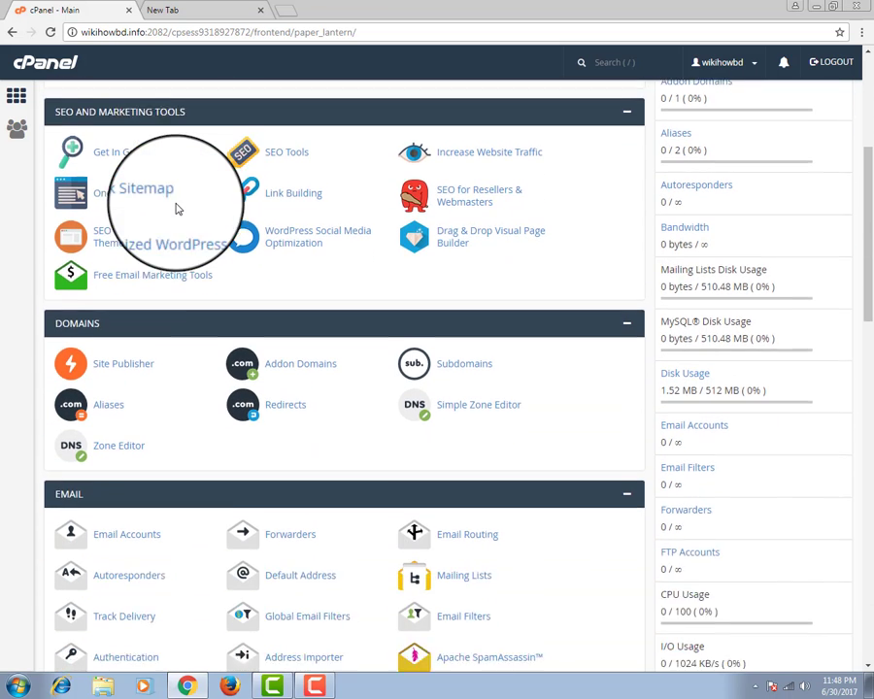
pyautogui.scroll(-1, 178, 214)
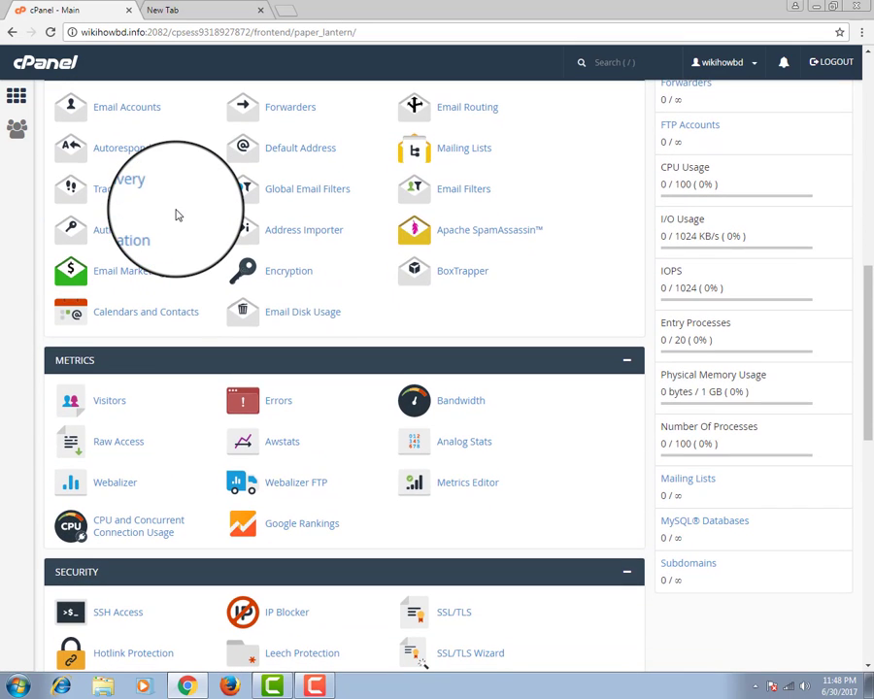
pyautogui.scroll(-4, 178, 214)
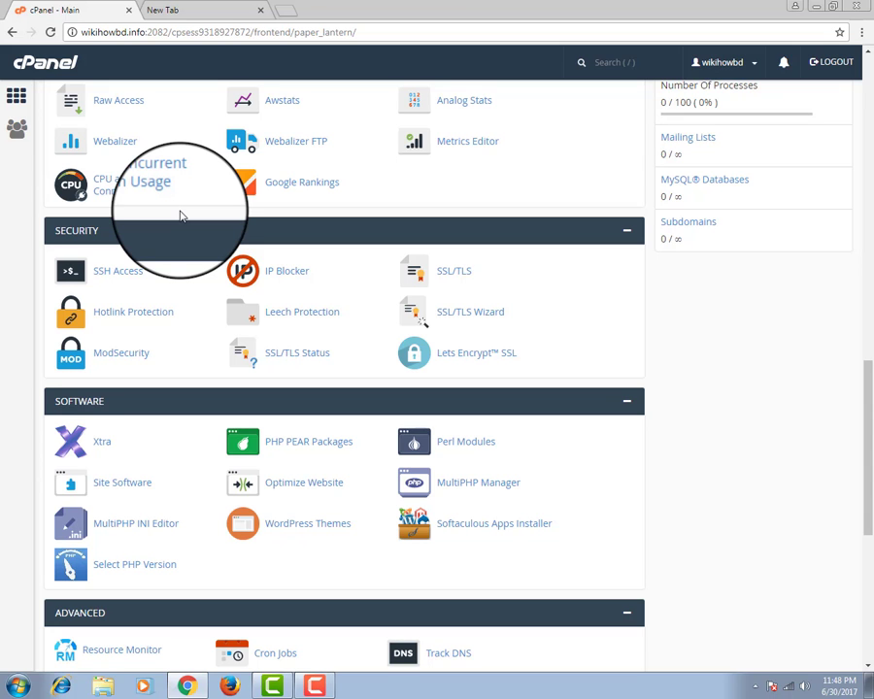
pyautogui.scroll(-2, 180, 214)
pyautogui.scroll(-2, 181, 215)
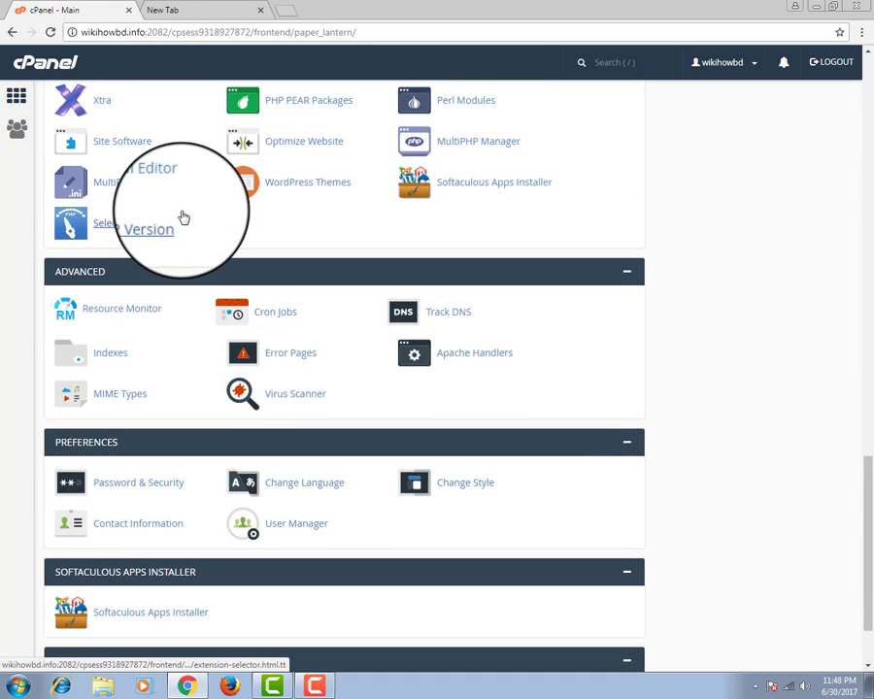
pyautogui.scroll(-1, 183, 217)
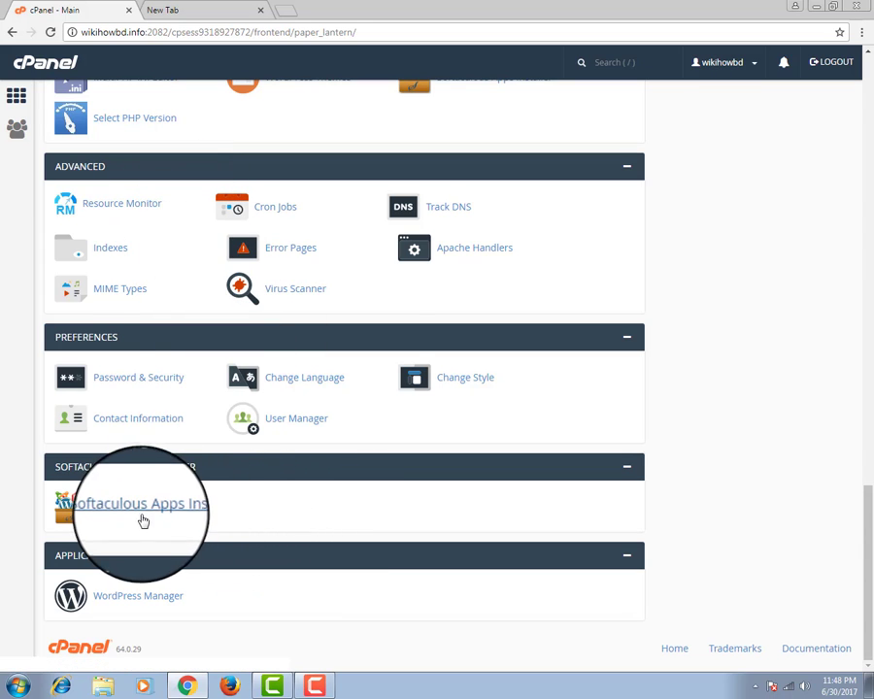
# Step: Open Softaculous Apps Installer from the cPanel dashboard
pyautogui.click(176, 515)
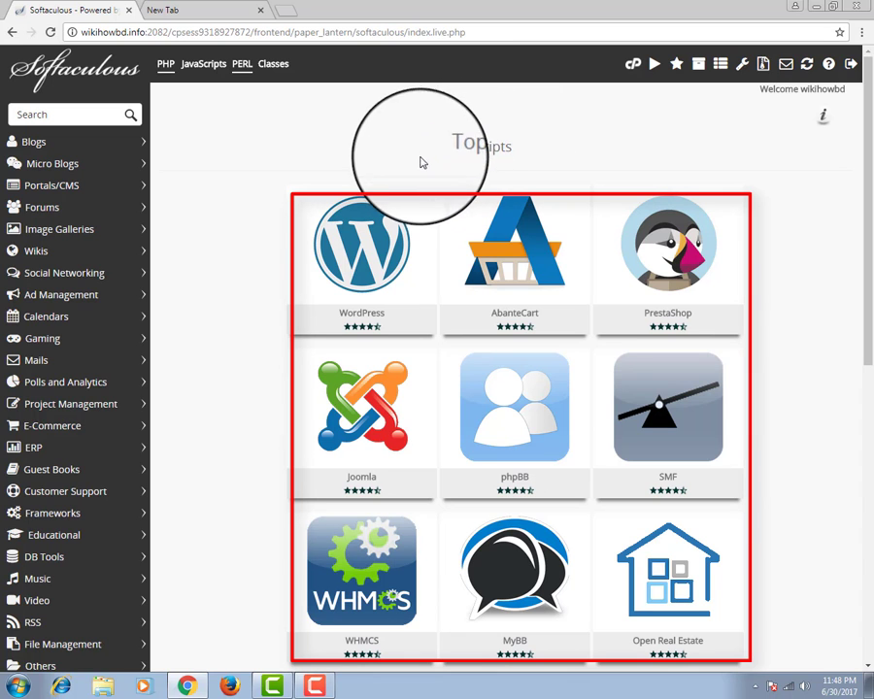
pyautogui.scroll(-1, 331, 307)
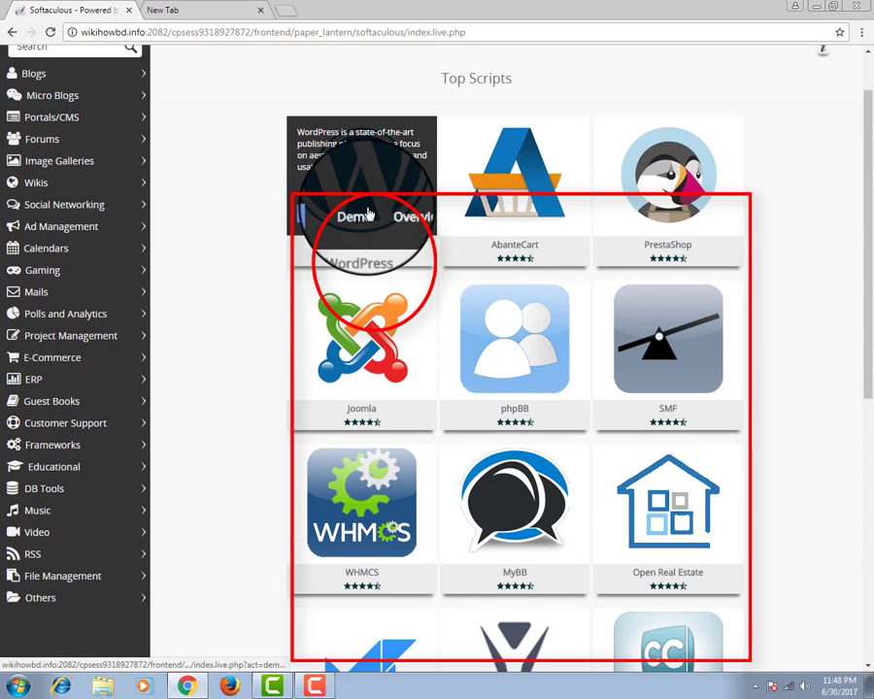
pyautogui.scroll(-5, 582, 253)
pyautogui.scroll(5, 388, 339)
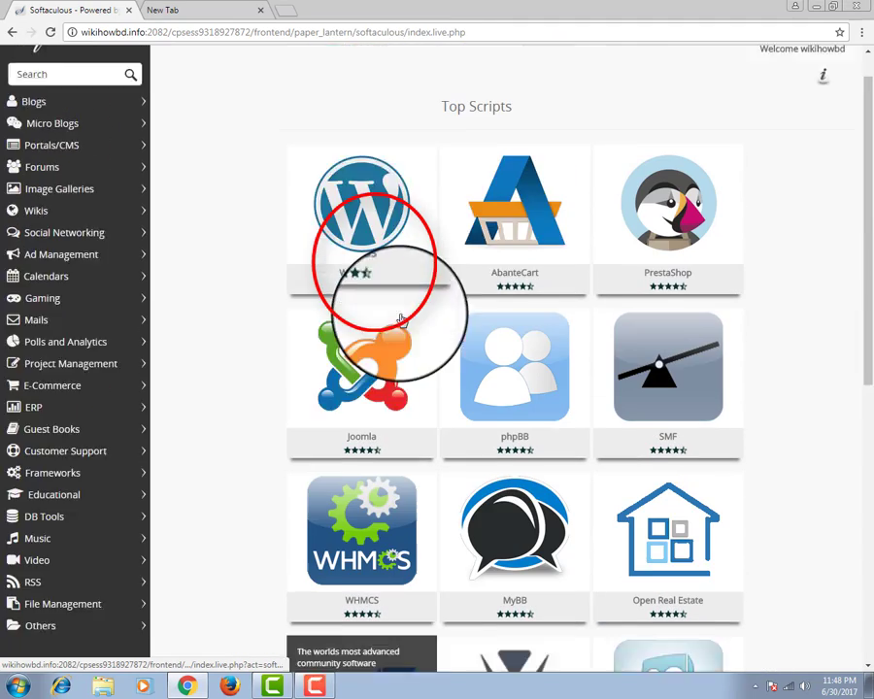
pyautogui.scroll(1, 400, 318)
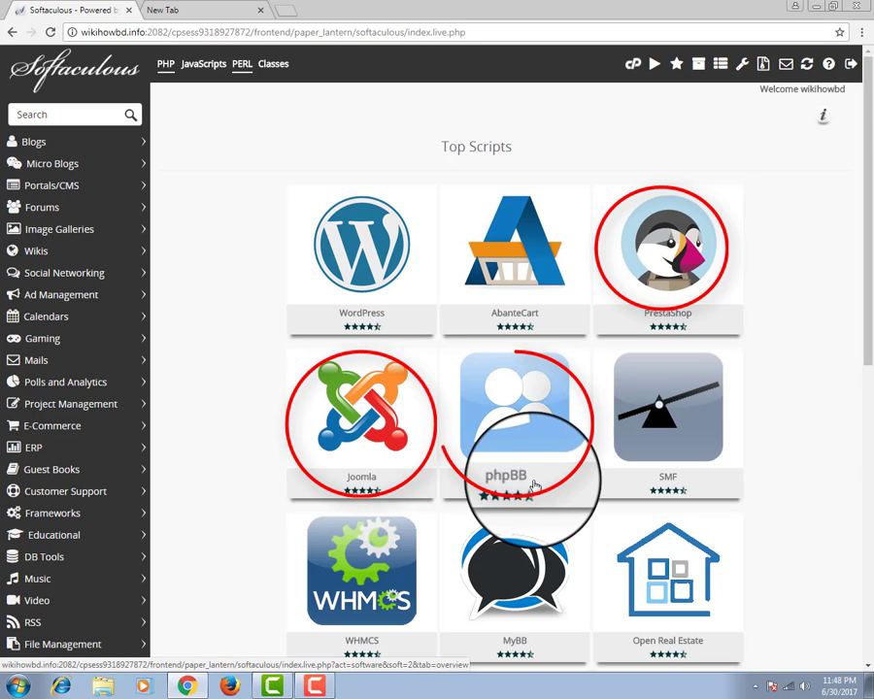
# Step: Browse the Top Scripts tiles, ending on the WordPress tile
pyautogui.moveTo(518, 435)
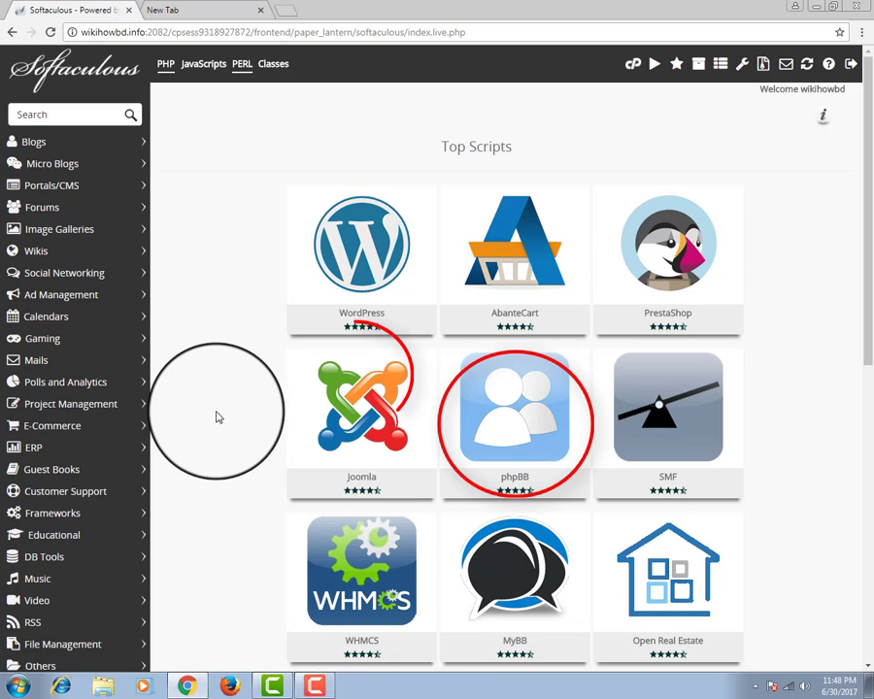
pyautogui.scroll(-1, 217, 416)
pyautogui.scroll(-1, 233, 423)
pyautogui.scroll(-1, 254, 431)
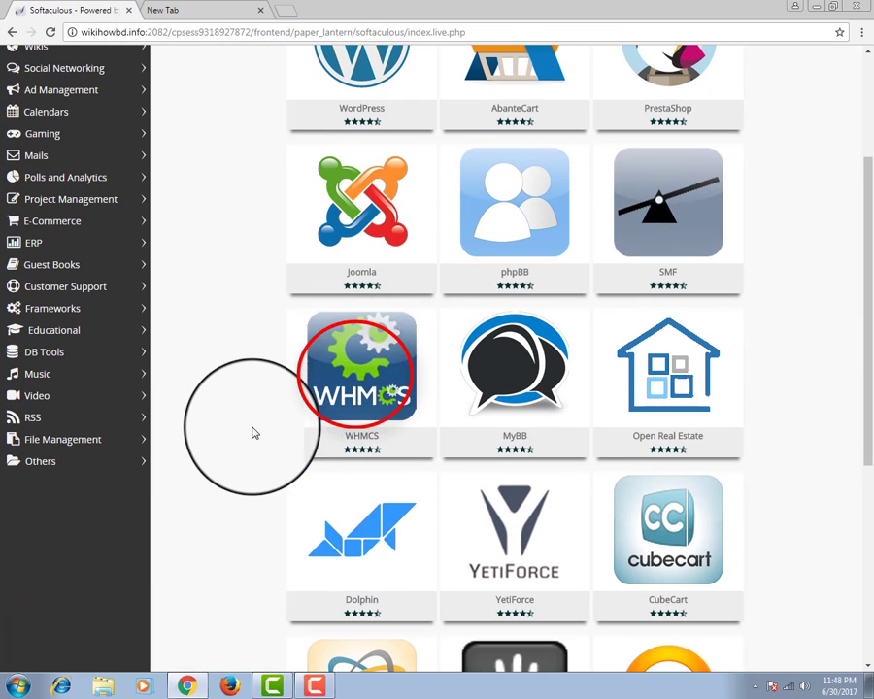
pyautogui.moveTo(332, 416)
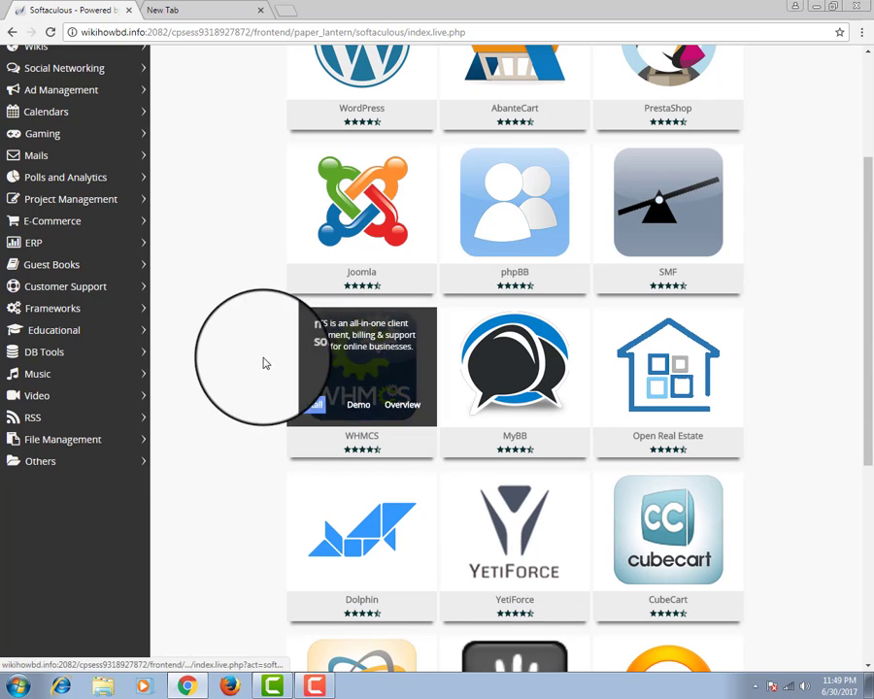
pyautogui.moveTo(279, 351)
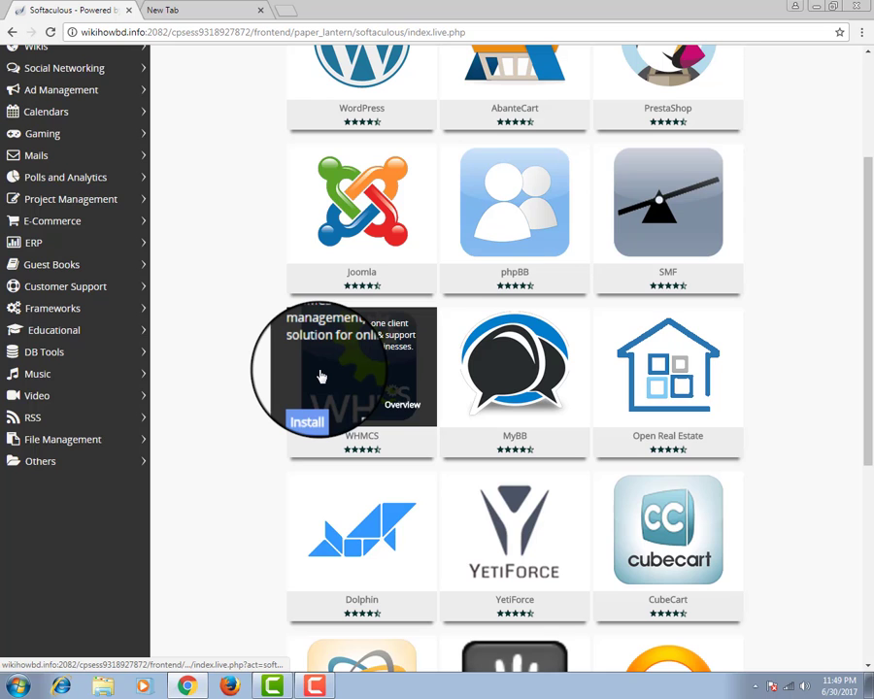
pyautogui.scroll(3, 321, 375)
pyautogui.moveTo(292, 252)
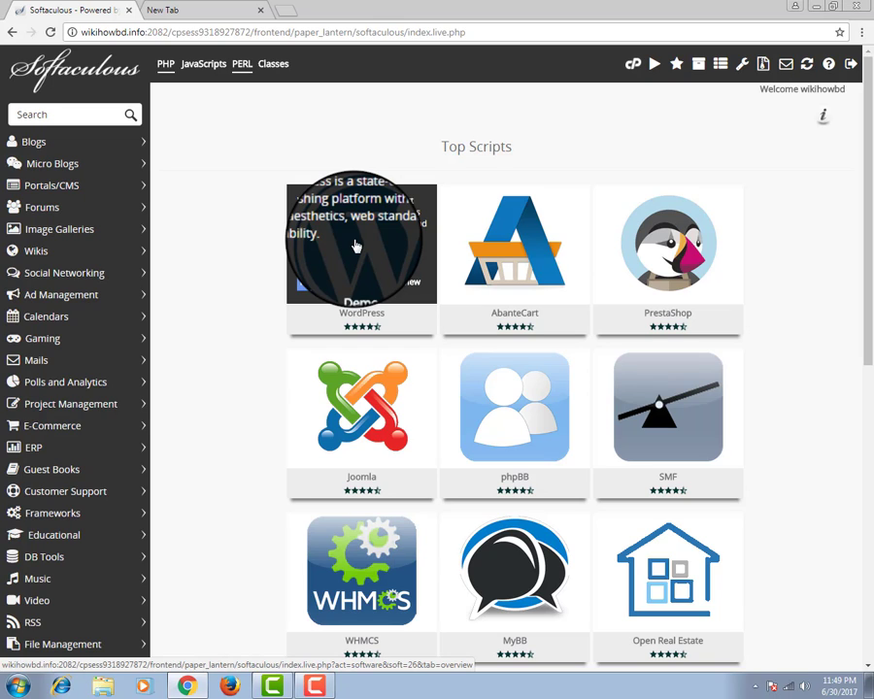
# Step: Start the WordPress install and open the Choose Protocol dropdown
pyautogui.click(316, 283)
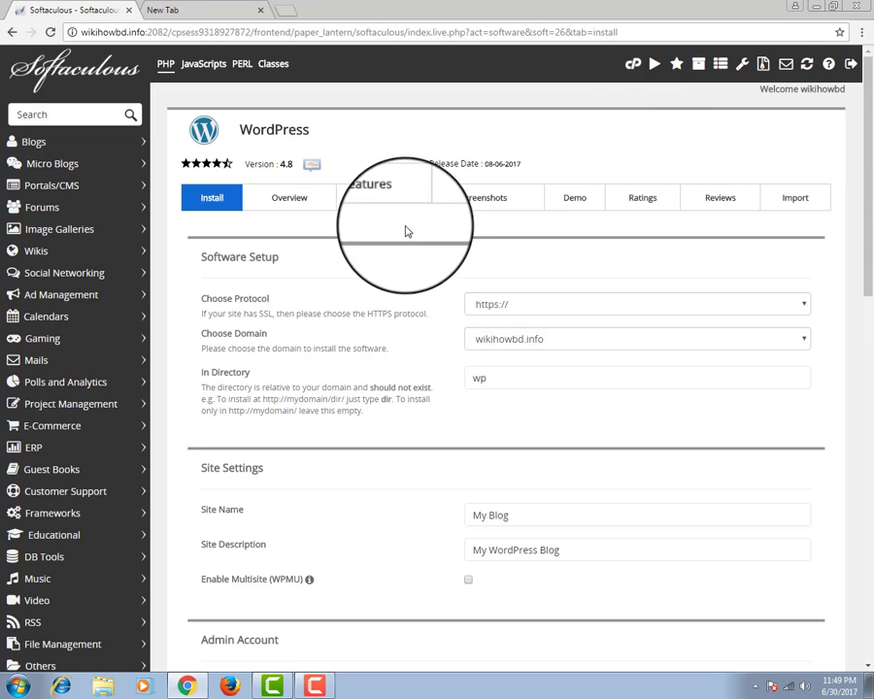
pyautogui.scroll(-1, 400, 275)
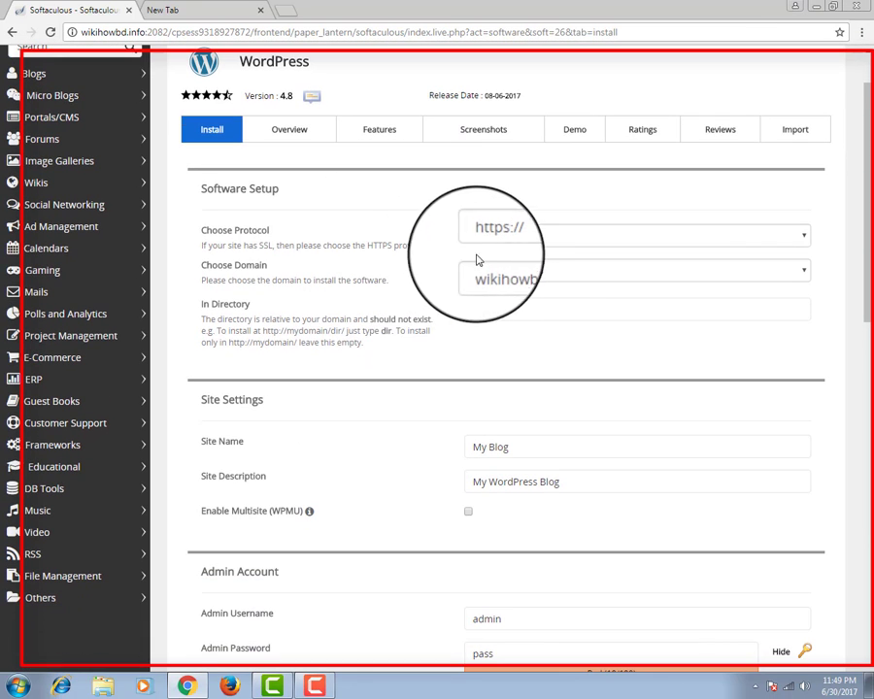
pyautogui.click(491, 239)
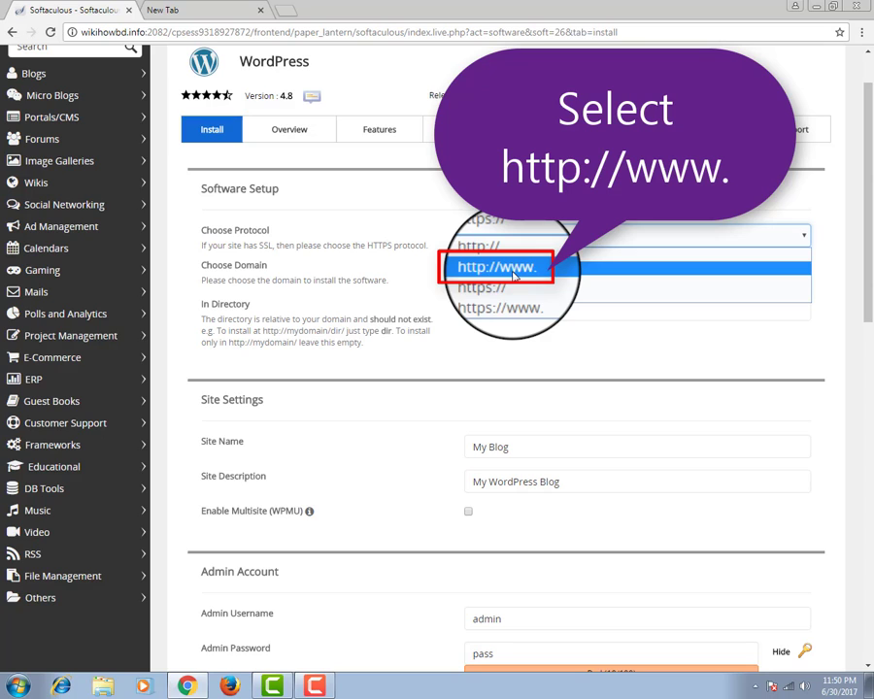
pyautogui.click(513, 275)
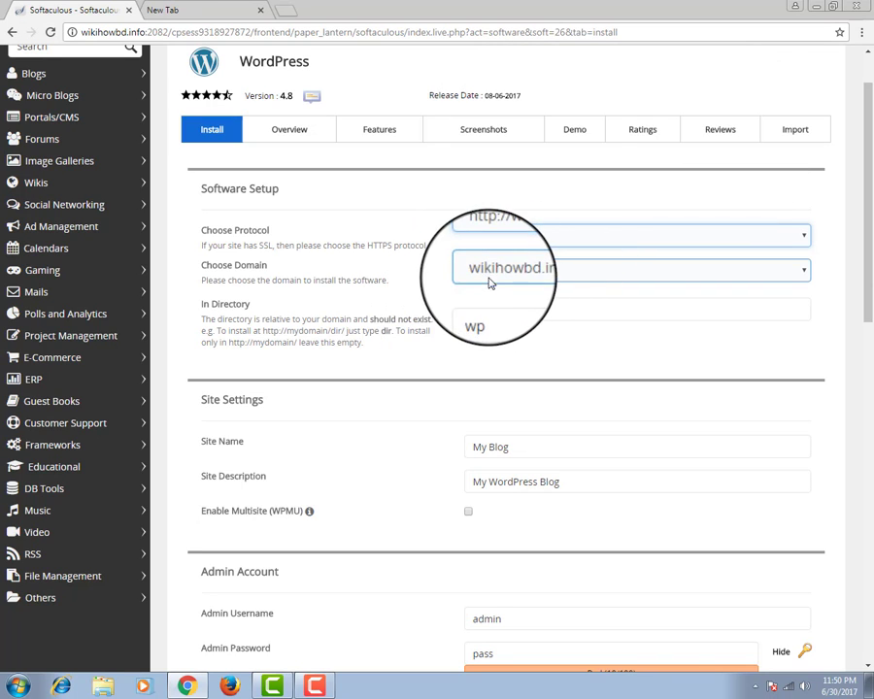
pyautogui.hotkey('ctrl', '+')
pyautogui.hotkey('ctrl', '+')
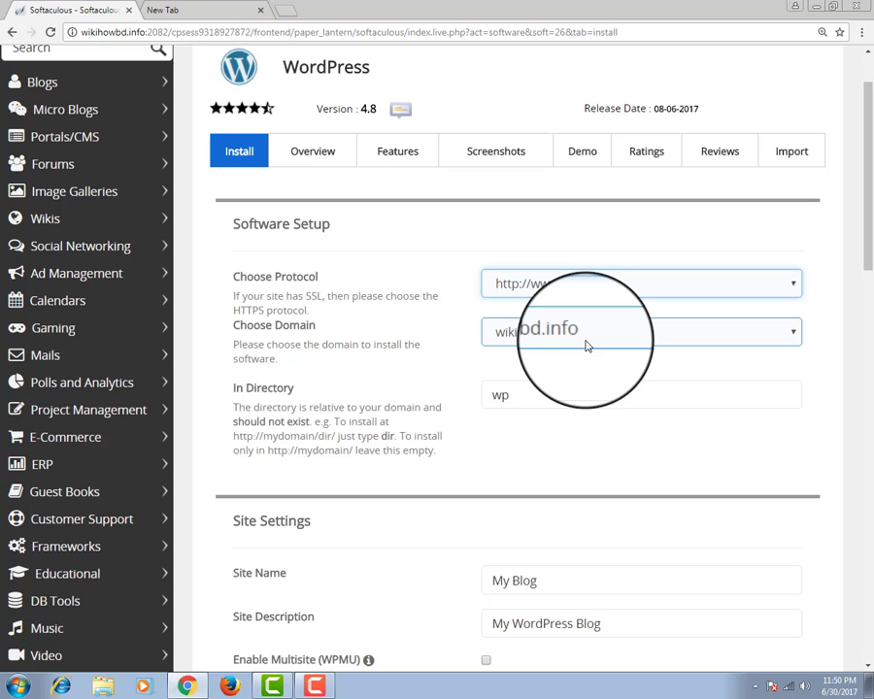
pyautogui.hotkey('ctrl', '0')
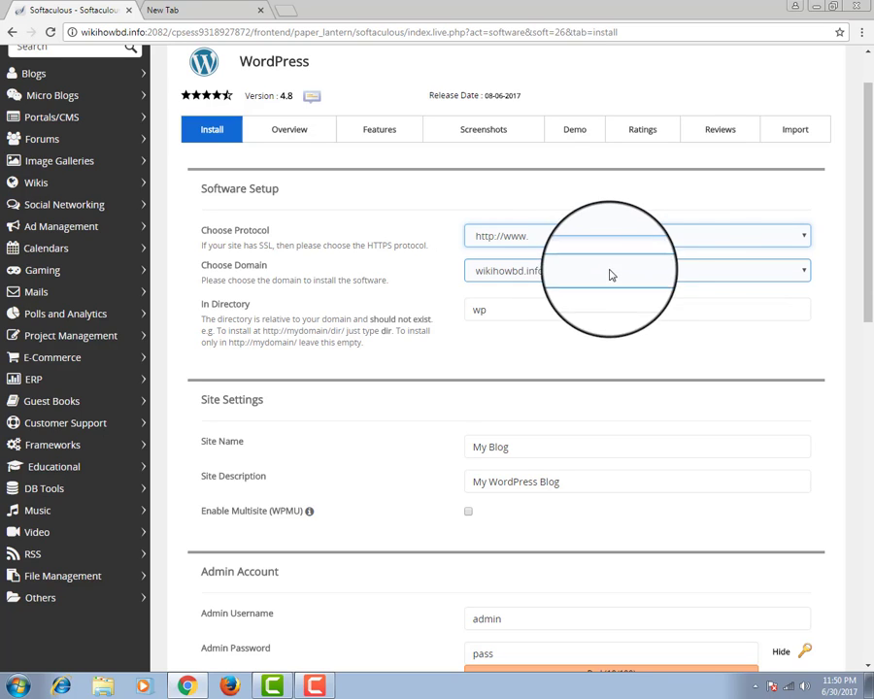
pyautogui.click(743, 273)
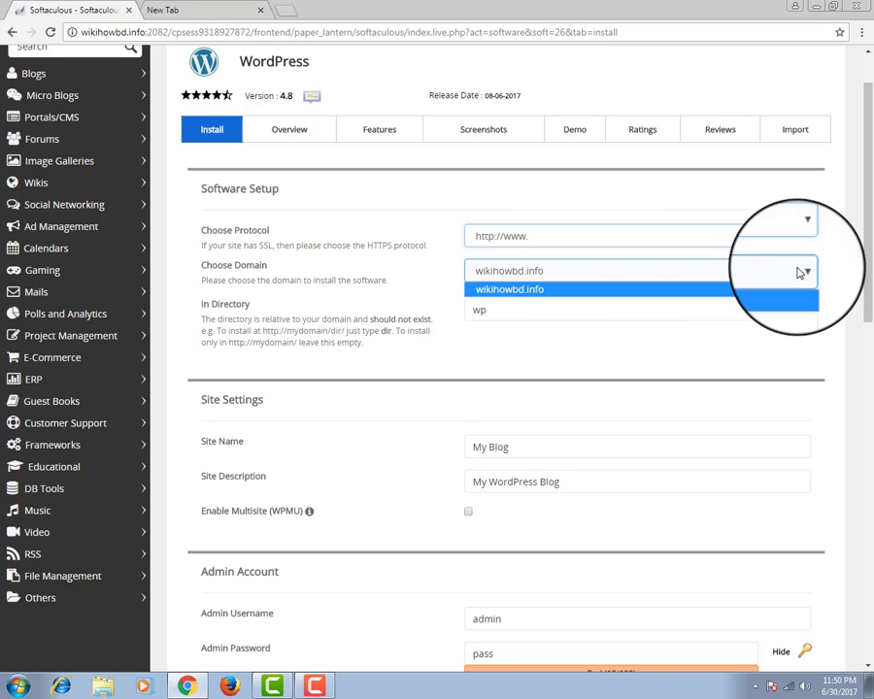
pyautogui.click(549, 291)
pyautogui.click(517, 310)
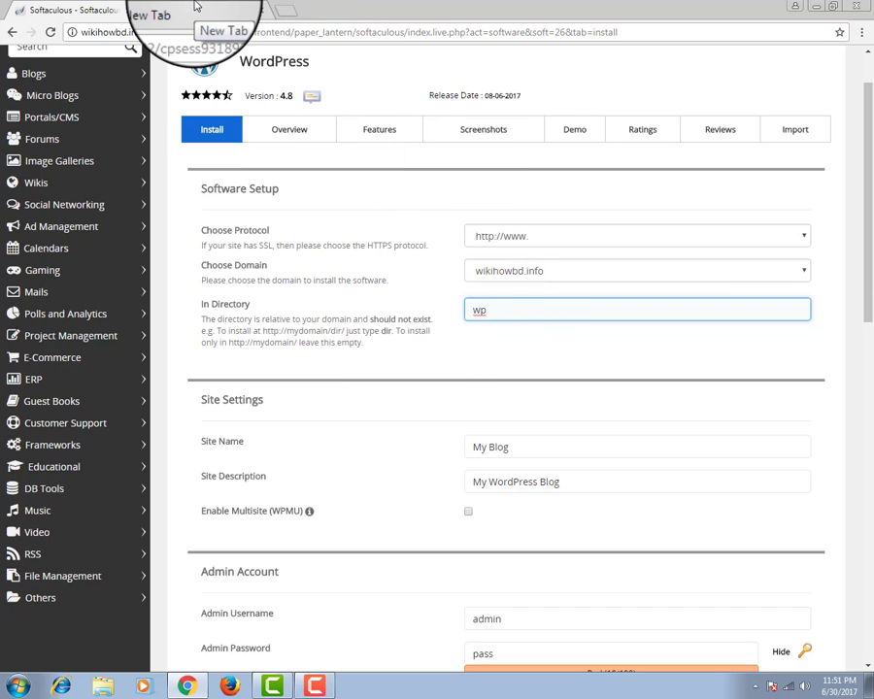
pyautogui.click(195, 7)
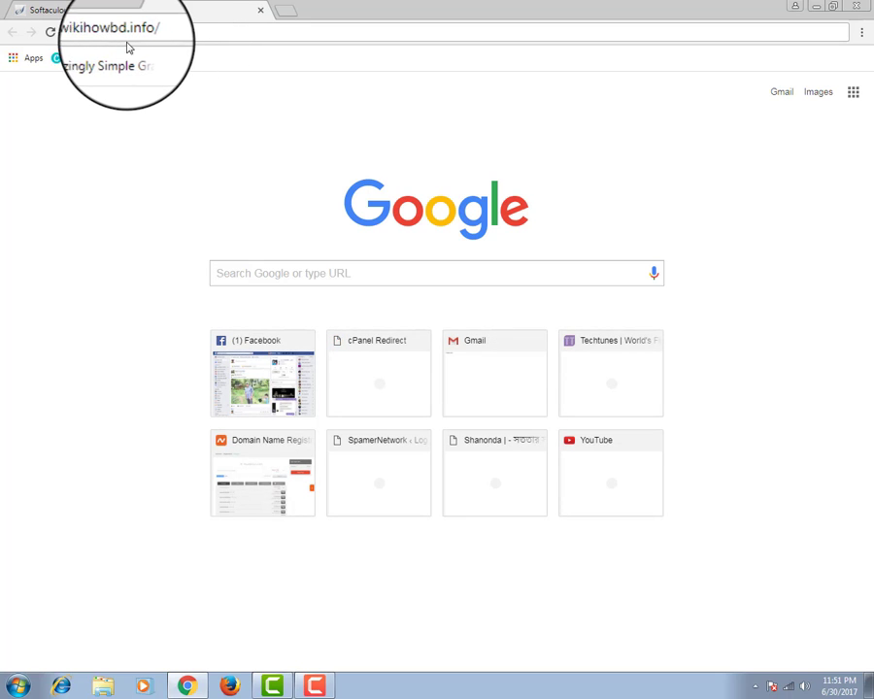
pyautogui.click(73, 10)
pyautogui.press('BackSpace')
pyautogui.press('BackSpace')
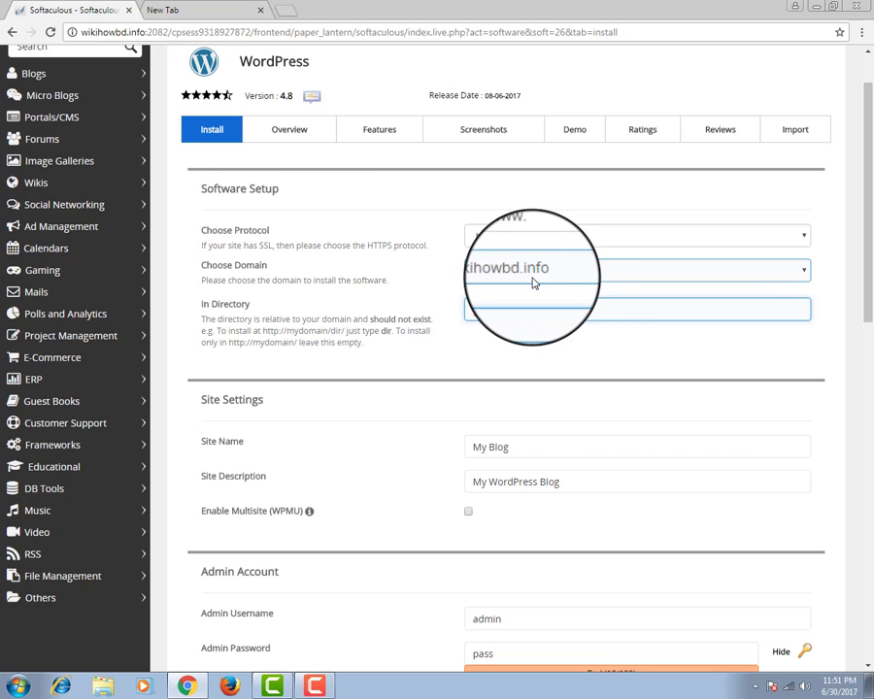
pyautogui.write('wp')
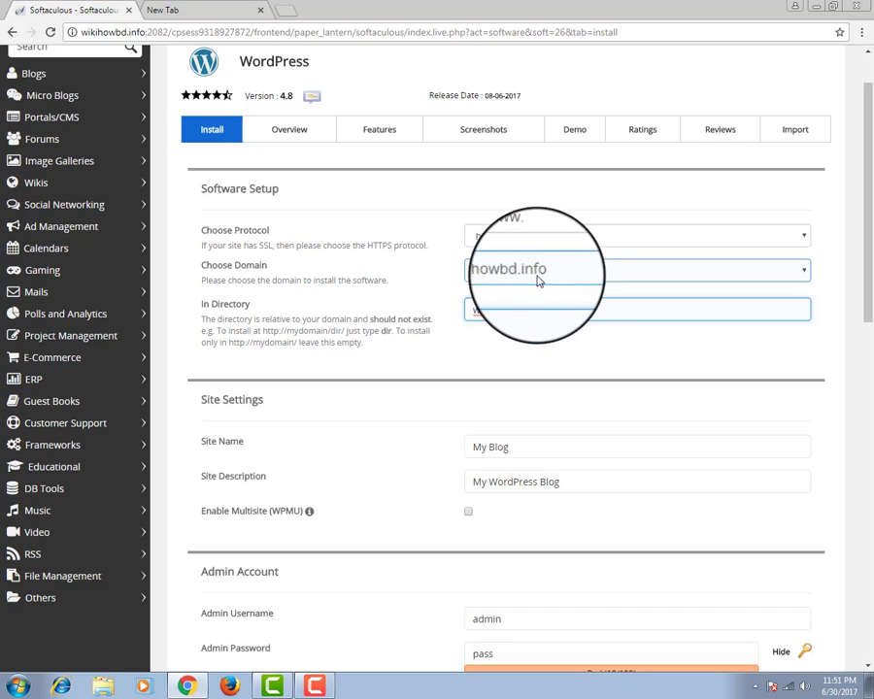
# Step: Try out alternative directory names in the In Directory field and a spare browser tab
pyautogui.click(210, 14)
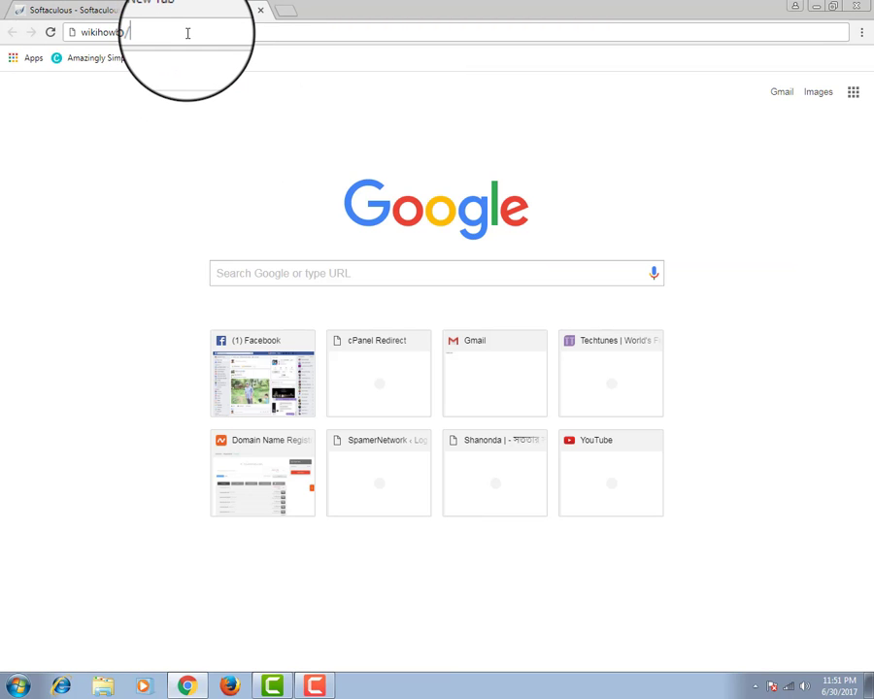
pyautogui.write('wp')
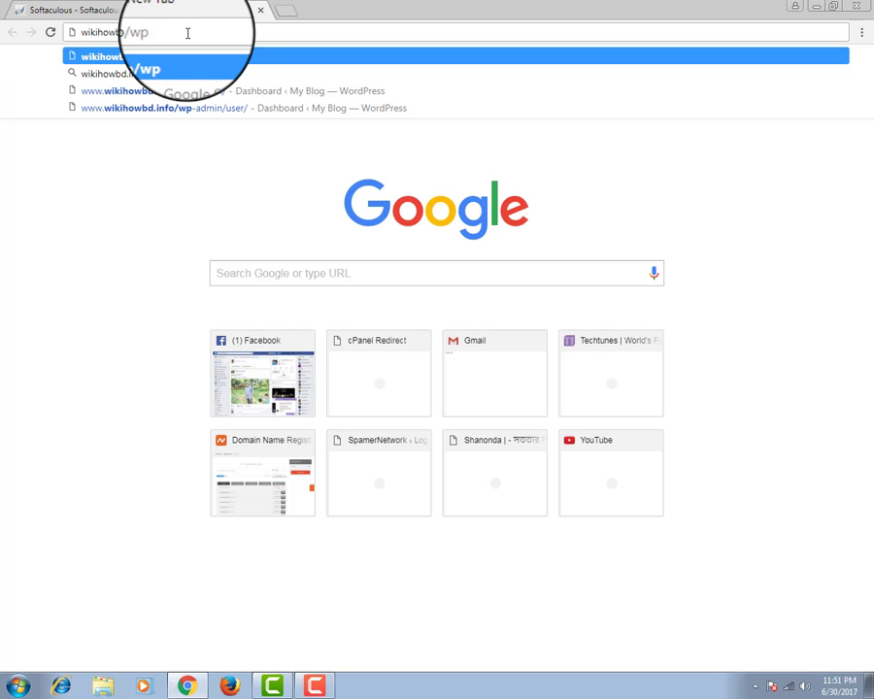
pyautogui.click(73, 10)
pyautogui.moveTo(497, 309); pyautogui.dragTo(467, 308)
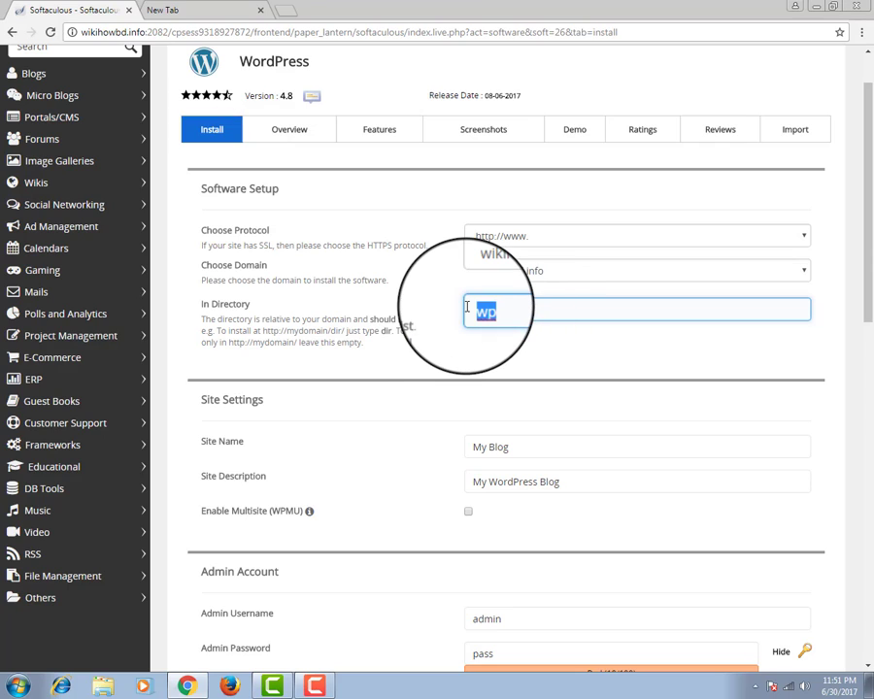
pyautogui.write('bn')
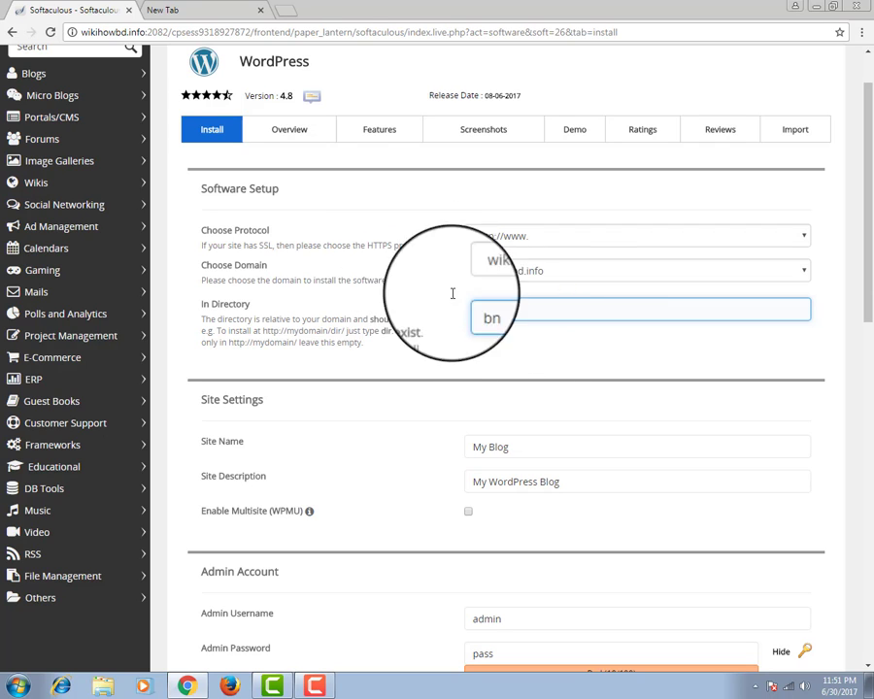
pyautogui.click(216, 11)
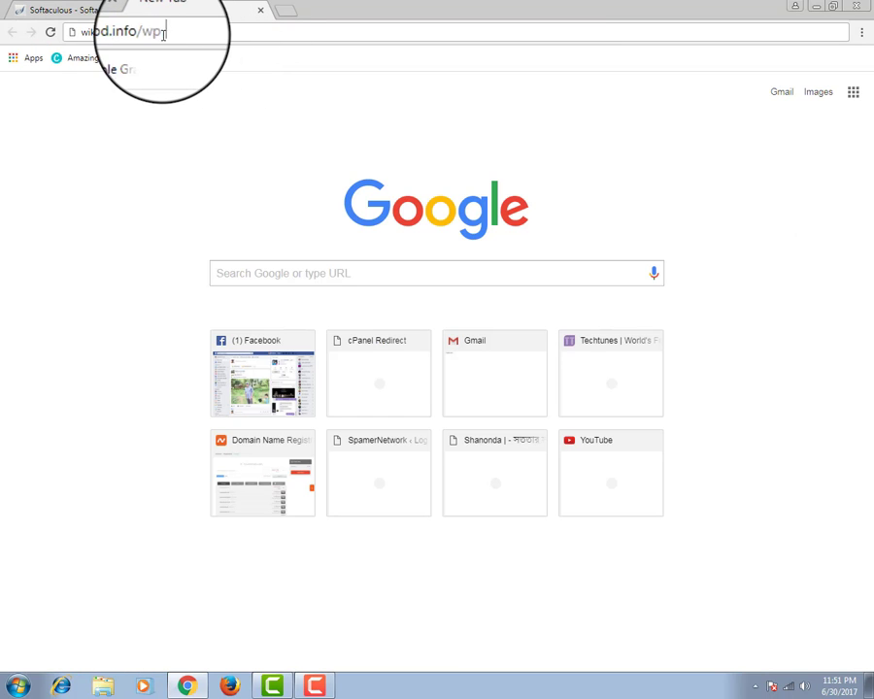
pyautogui.moveTo(163, 34); pyautogui.dragTo(148, 32)
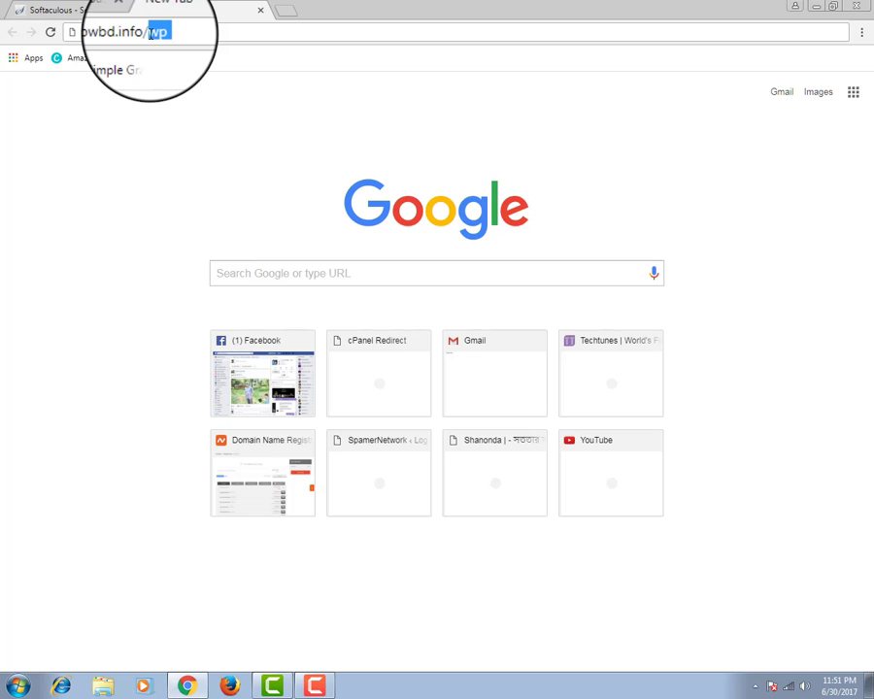
pyautogui.write('bn')
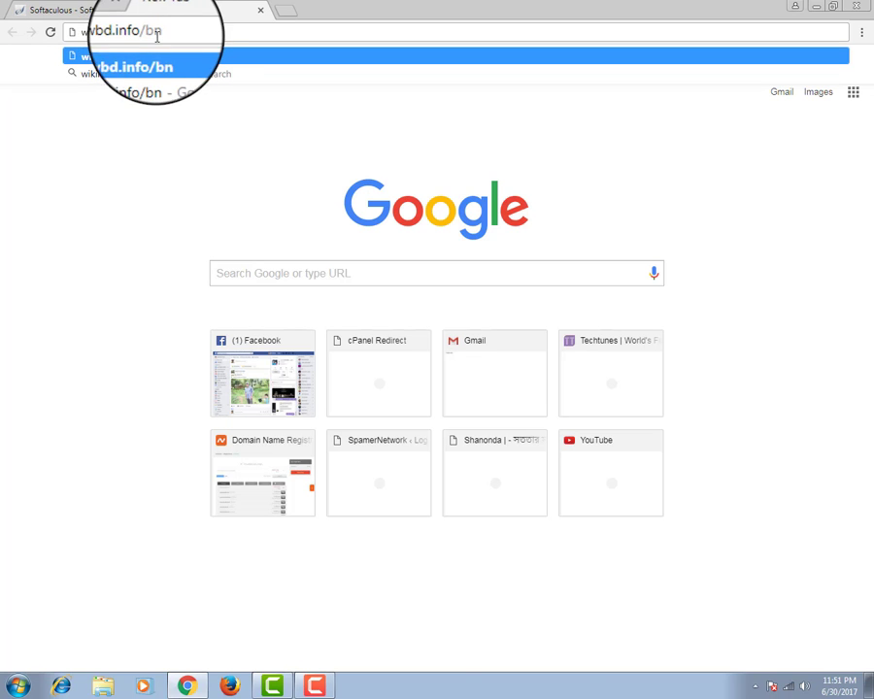
pyautogui.click(84, 9)
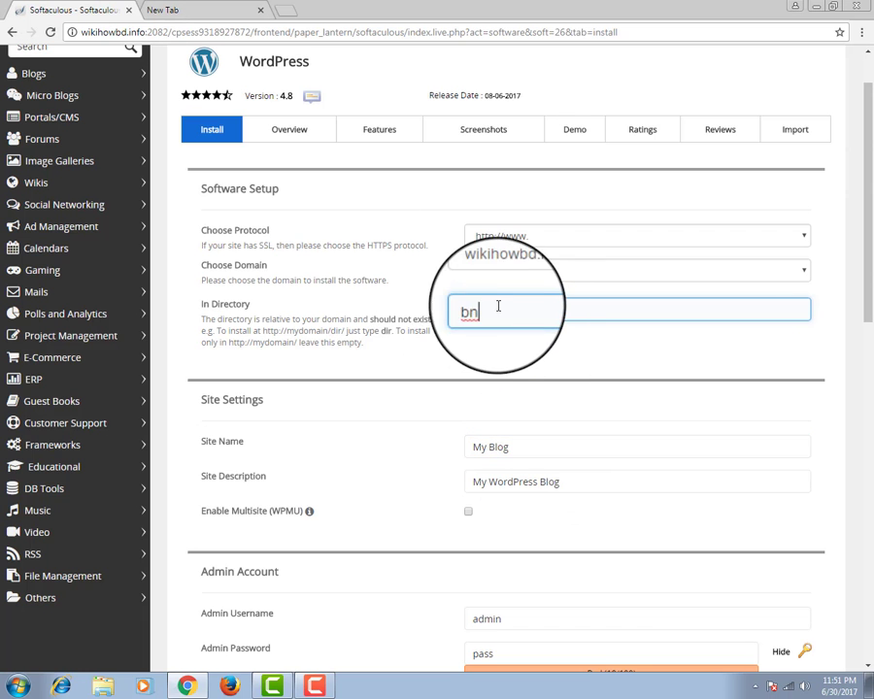
pyautogui.moveTo(495, 303); pyautogui.dragTo(437, 297)
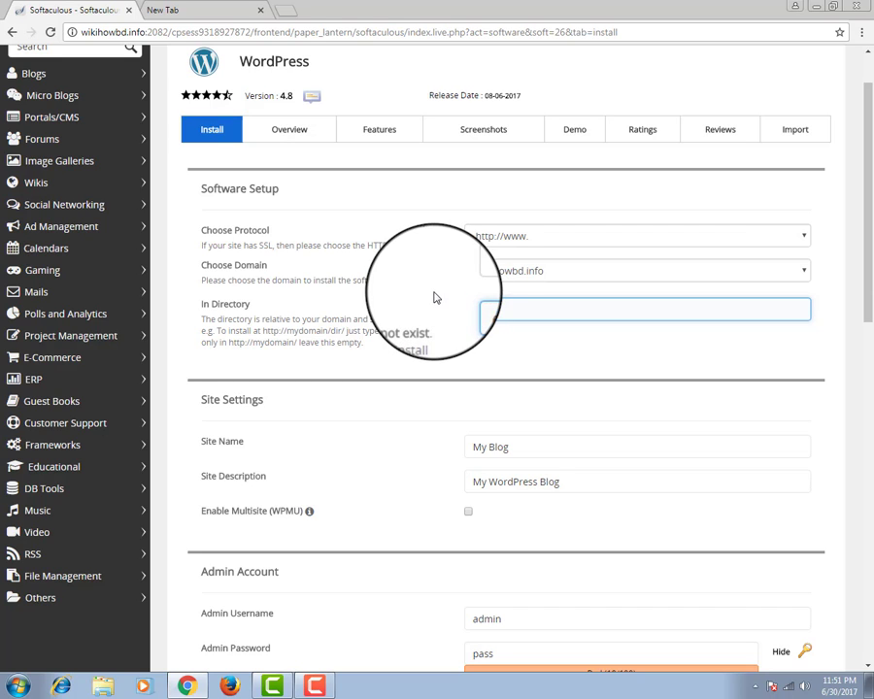
pyautogui.click(162, 9)
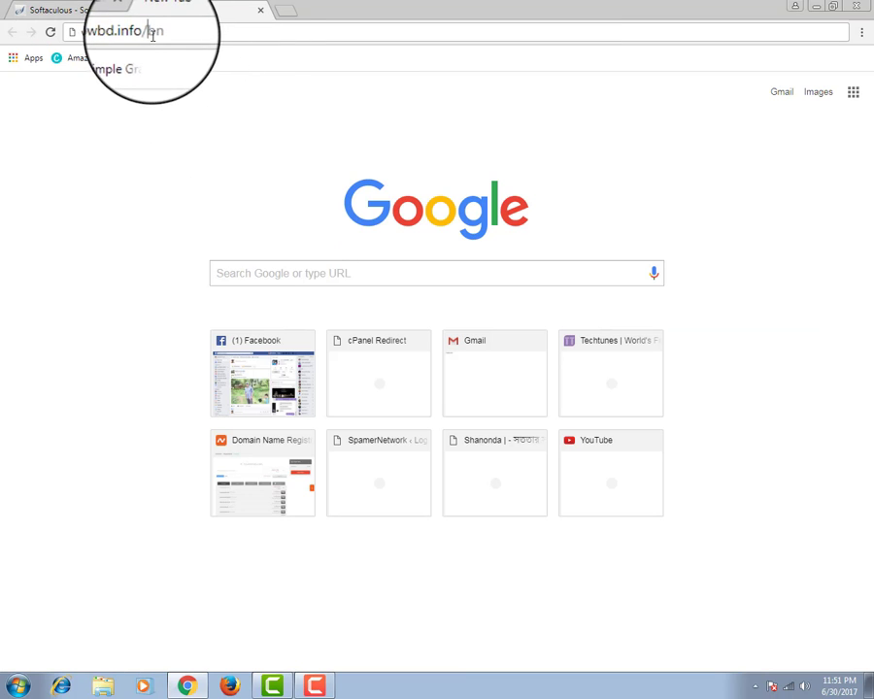
pyautogui.moveTo(150, 34); pyautogui.dragTo(240, 36)
pyautogui.write('en')
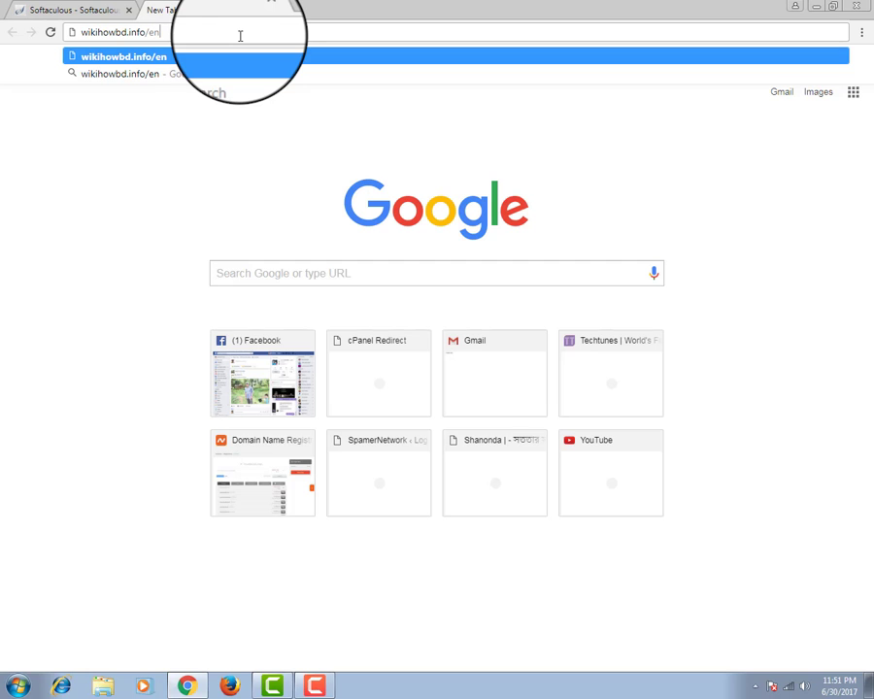
pyautogui.click(48, 12)
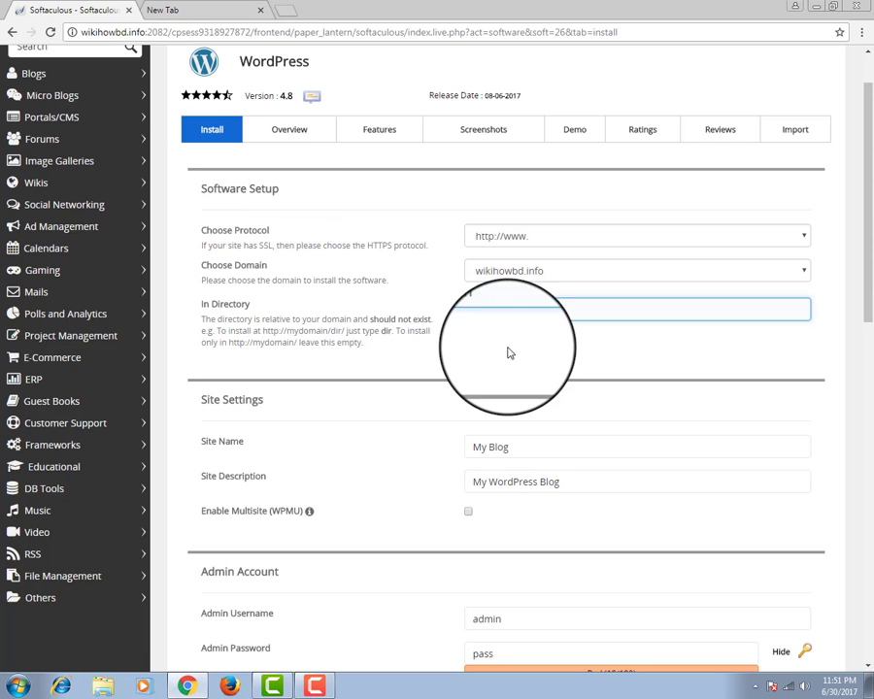
# Step: Select and delete the stray directory text so In Directory is left empty
pyautogui.click(511, 307)
pyautogui.write('en')
pyautogui.moveTo(511, 307); pyautogui.dragTo(463, 307)
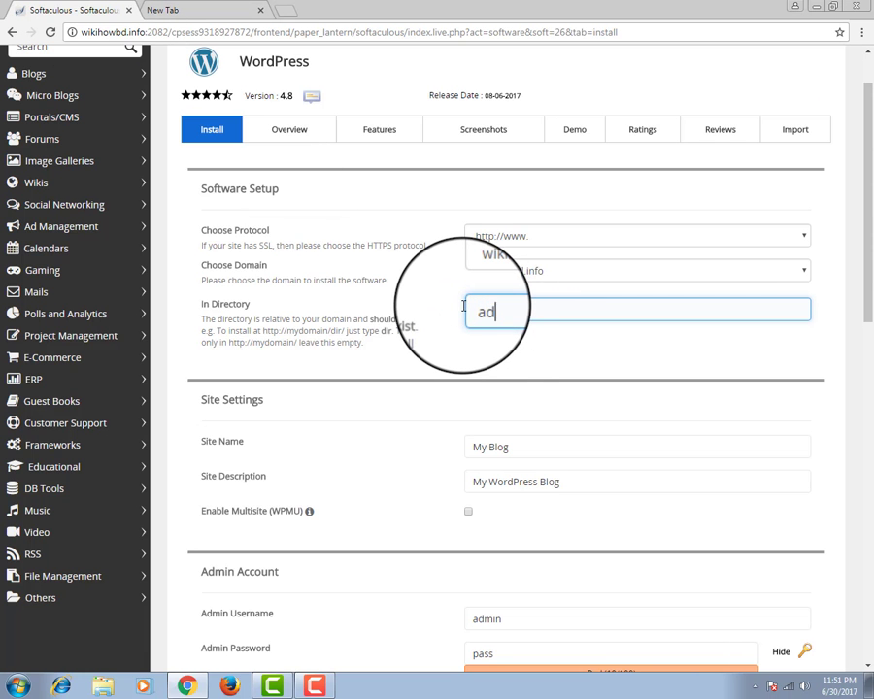
pyautogui.moveTo(594, 310); pyautogui.dragTo(443, 314)
pyautogui.hotkey('ctrl', 'c')
pyautogui.click(194, 12)
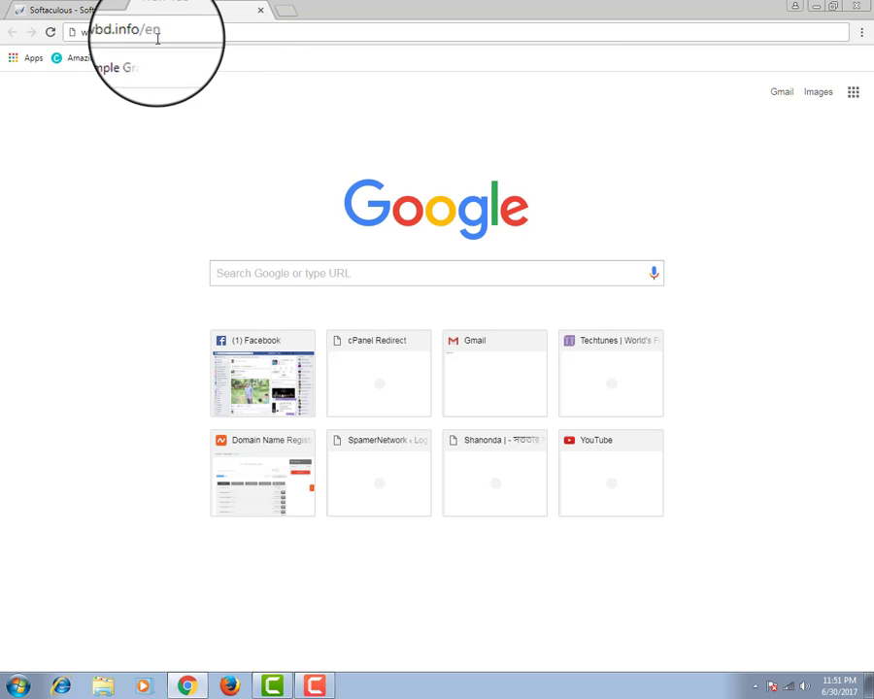
pyautogui.moveTo(150, 34); pyautogui.dragTo(193, 34)
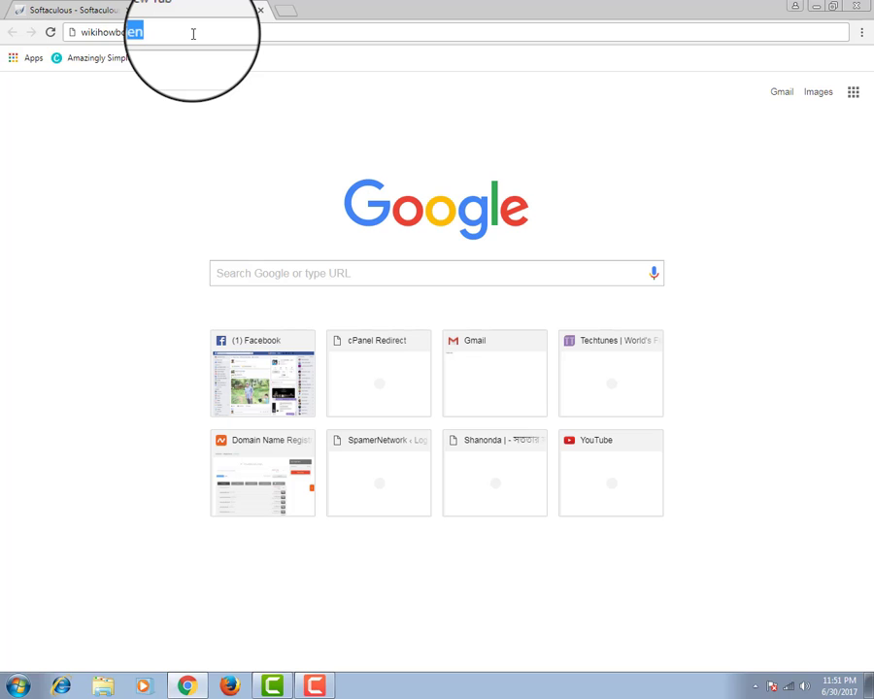
pyautogui.hotkey('ctrl', 'v')
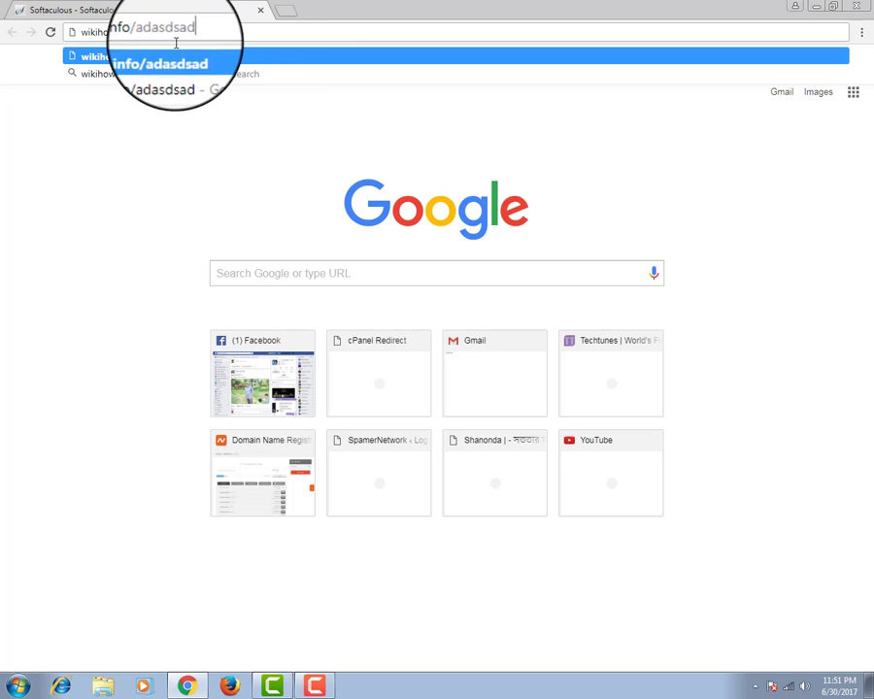
pyautogui.doubleClick(170, 33)
pyautogui.press('BackSpace')
pyautogui.click(93, 8)
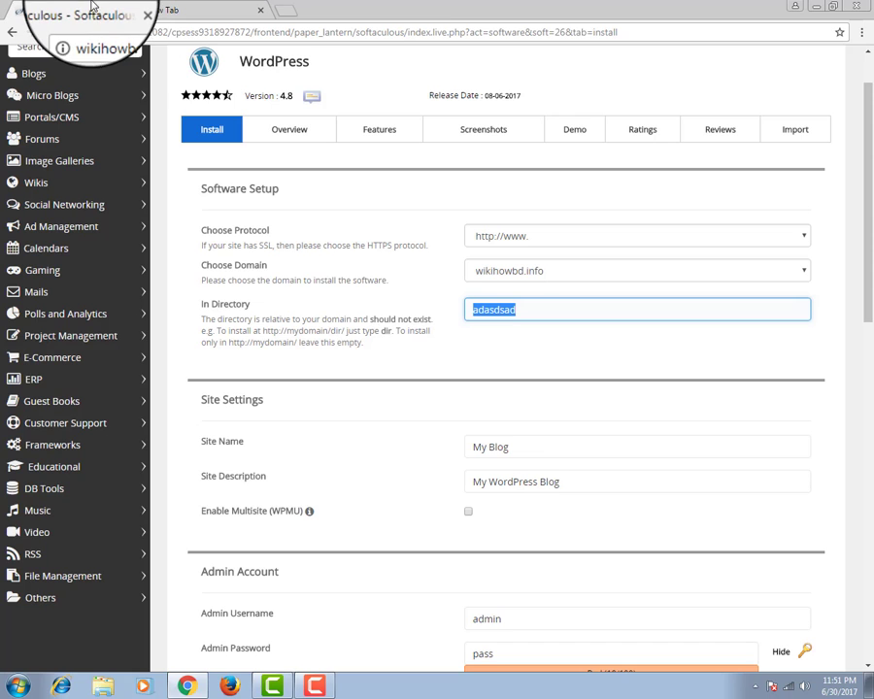
pyautogui.click(553, 313)
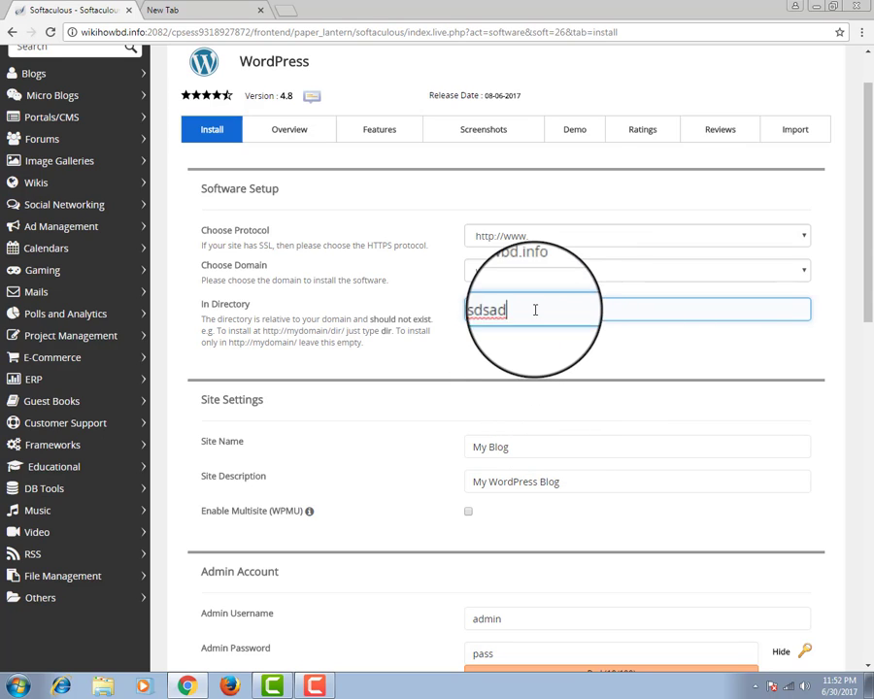
pyautogui.moveTo(534, 309); pyautogui.dragTo(463, 303)
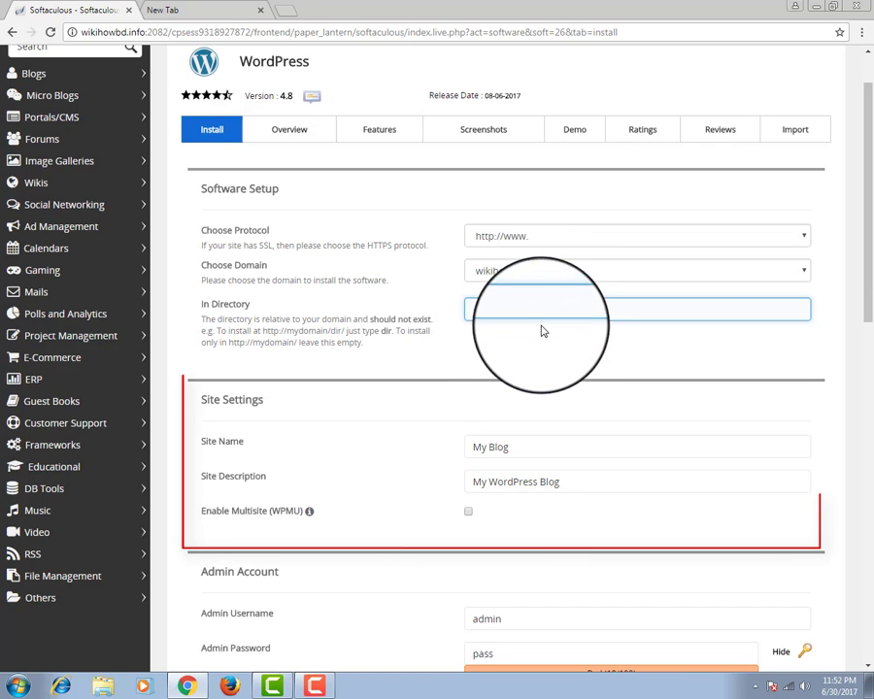
pyautogui.scroll(-1, 462, 354)
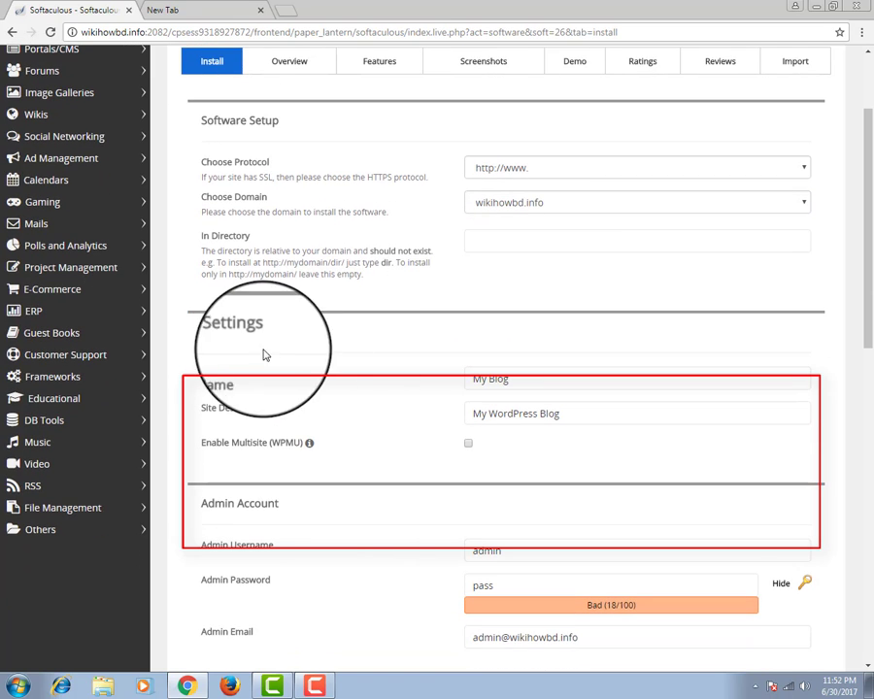
pyautogui.click(612, 376)
pyautogui.moveTo(611, 376); pyautogui.dragTo(425, 377)
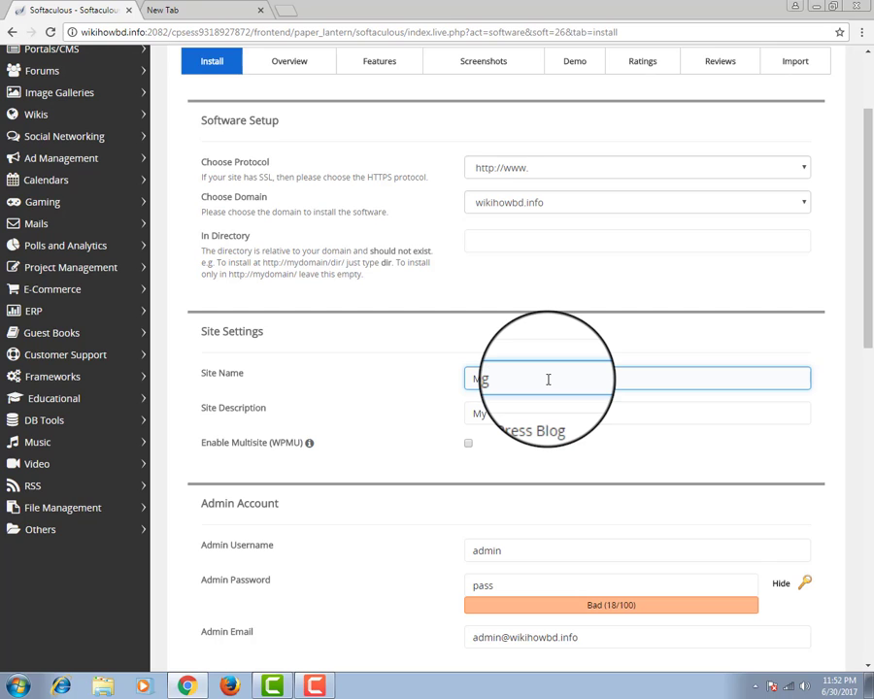
pyautogui.write('My')
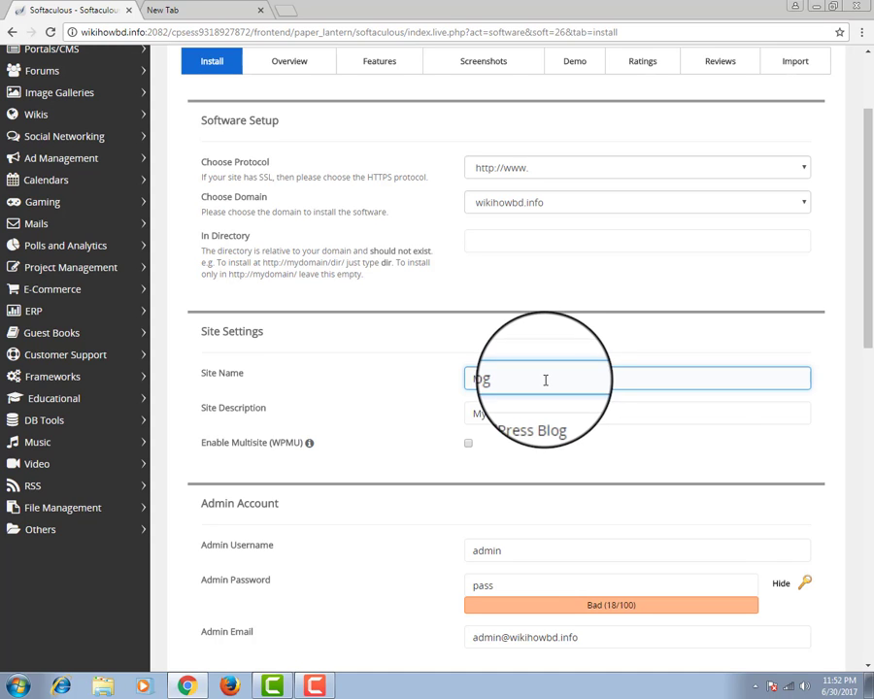
pyautogui.write(' Blog')
pyautogui.scroll(-1, 542, 380)
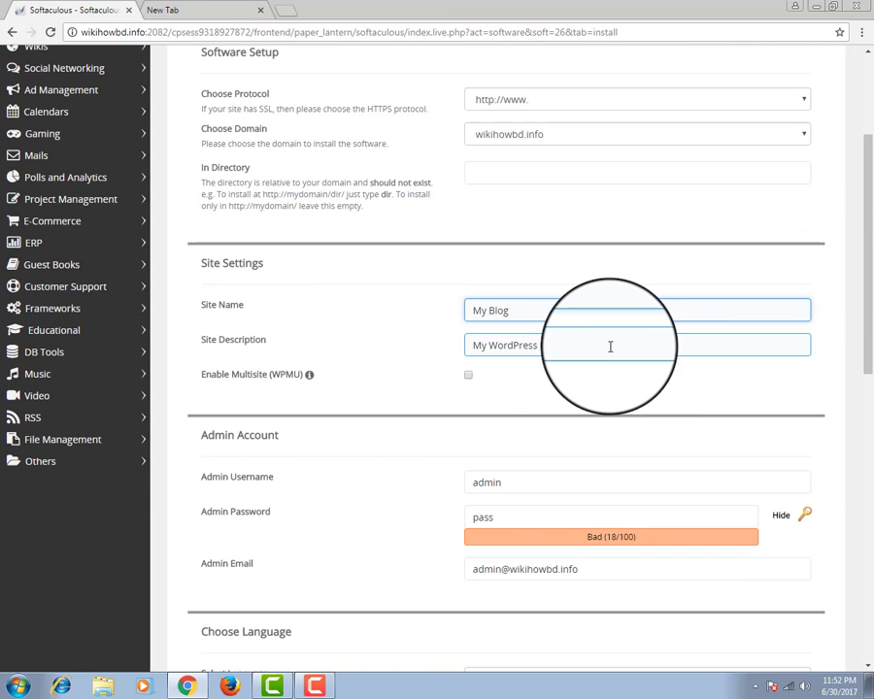
pyautogui.moveTo(638, 346); pyautogui.dragTo(462, 348)
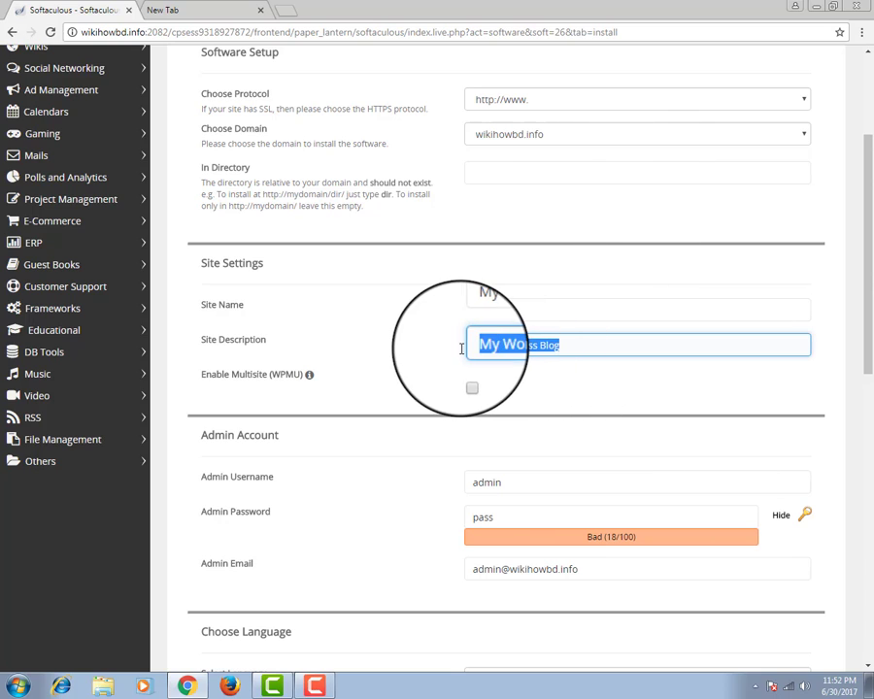
pyautogui.click(584, 350)
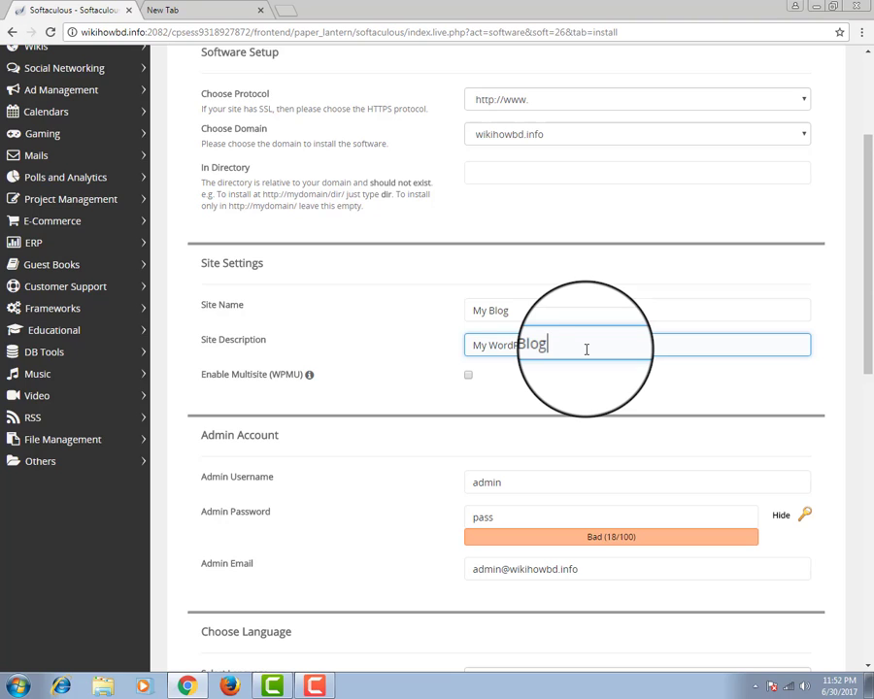
pyautogui.scroll(-1, 587, 350)
# Step: Keep admin as the username and type a new, stronger admin password
pyautogui.scroll(-1, 300, 419)
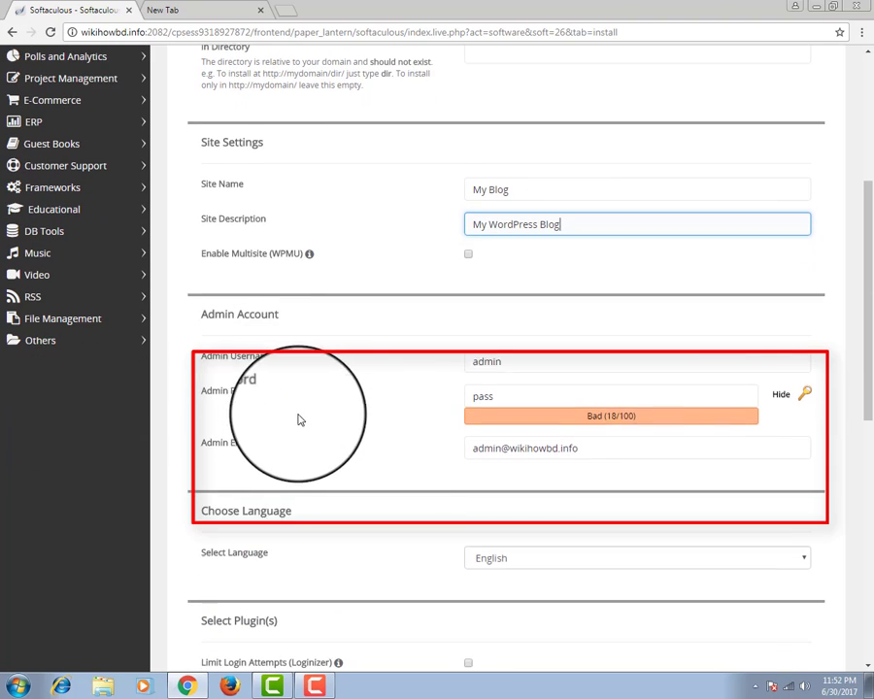
pyautogui.click(538, 350)
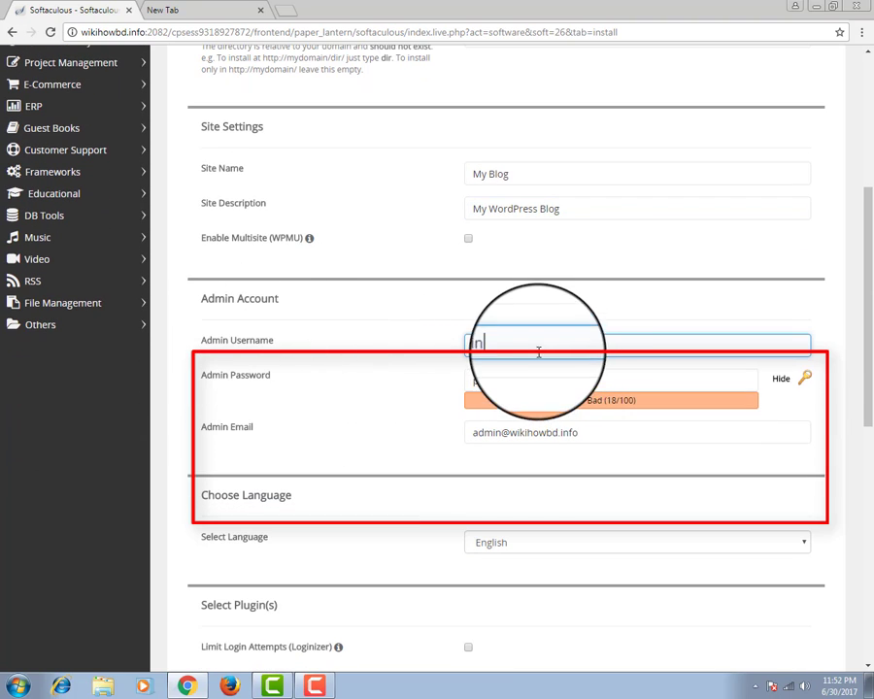
pyautogui.moveTo(567, 350); pyautogui.dragTo(465, 352)
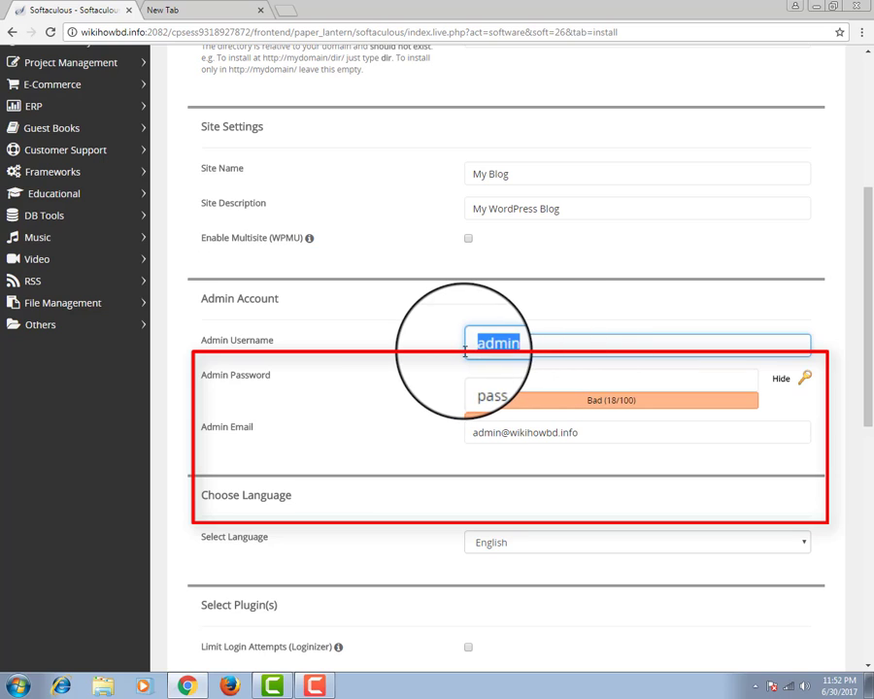
pyautogui.click(515, 352)
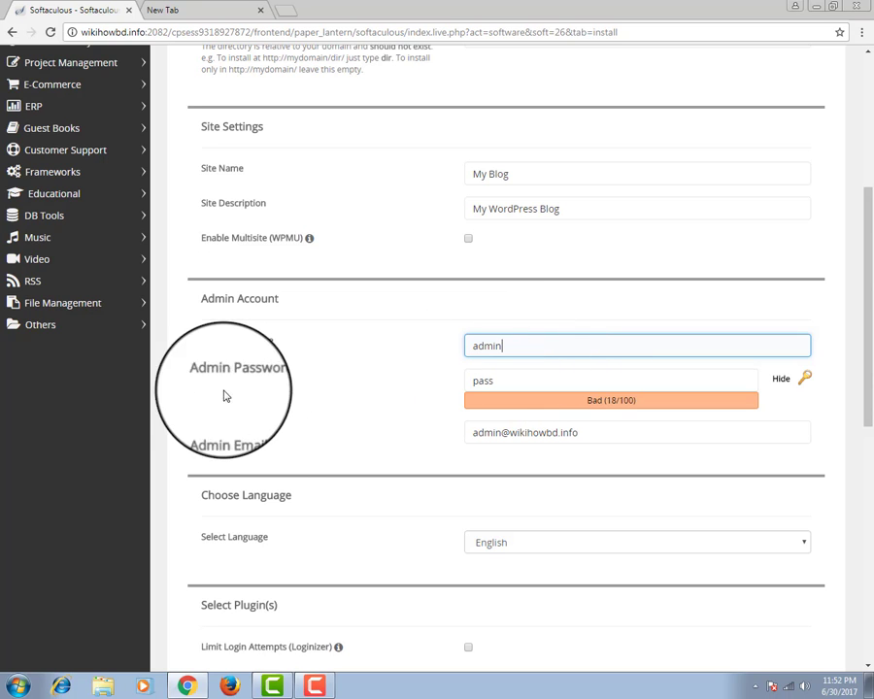
pyautogui.click(540, 381)
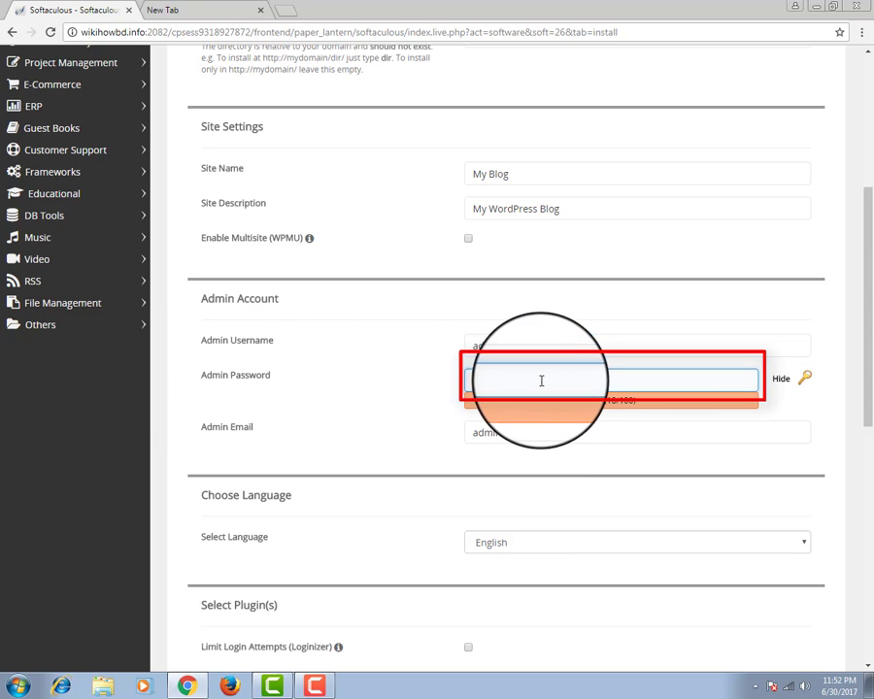
pyautogui.moveTo(540, 381); pyautogui.dragTo(469, 381)
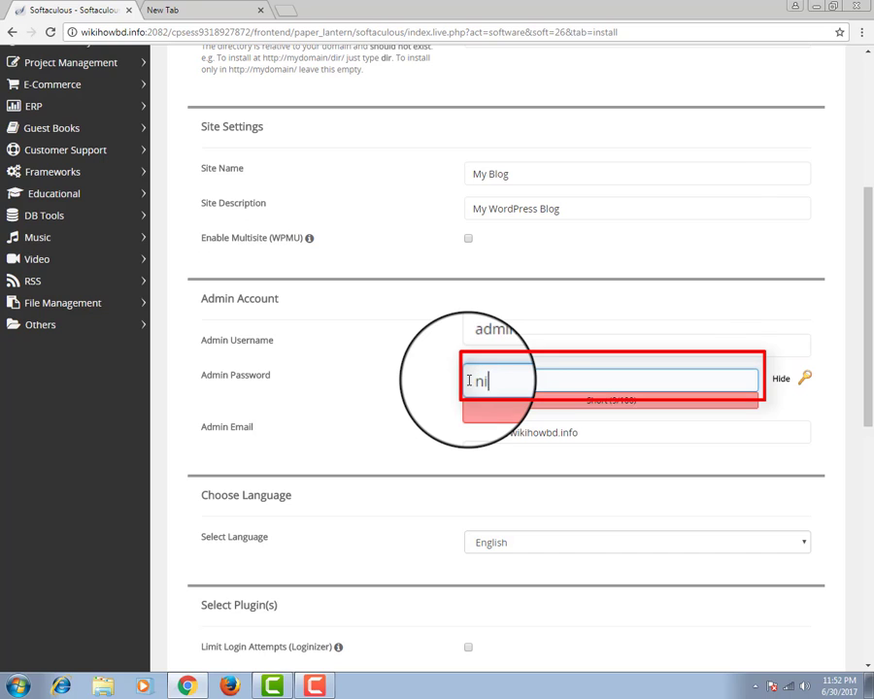
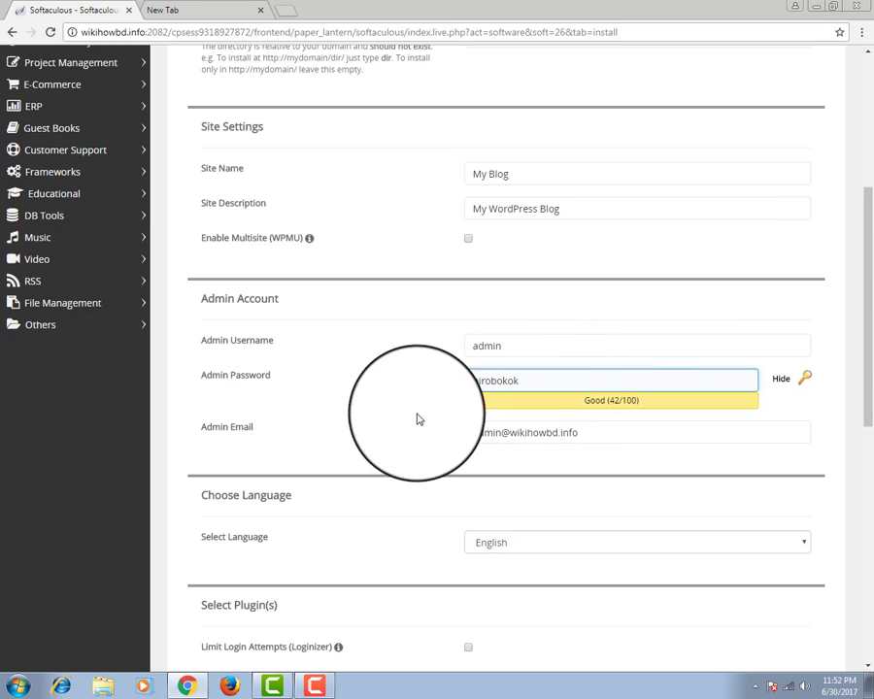
pyautogui.click(618, 431)
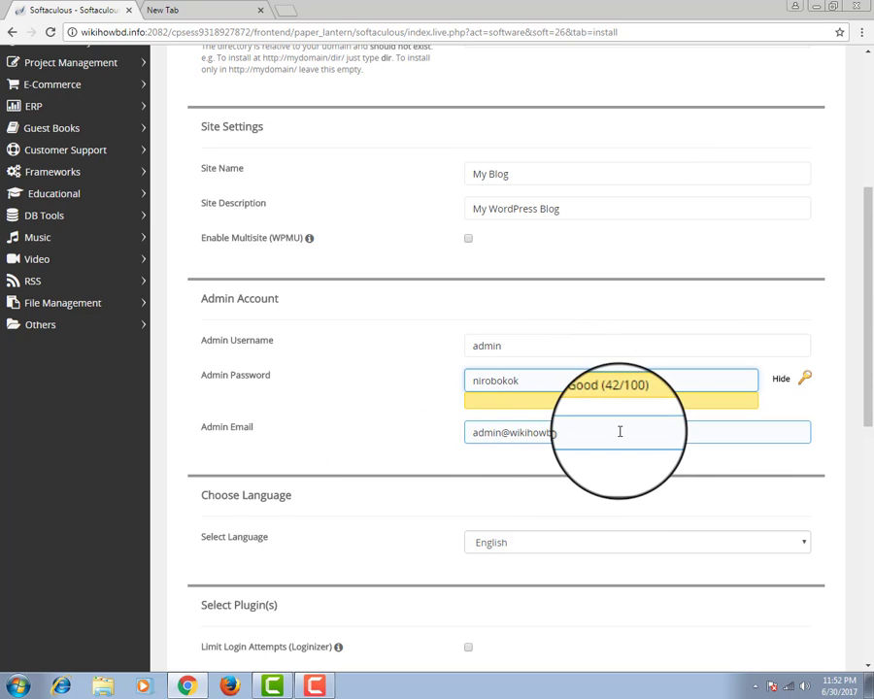
# Step: Replace the default admin email with the owner's Gmail address and copy it
pyautogui.moveTo(654, 435); pyautogui.dragTo(461, 438)
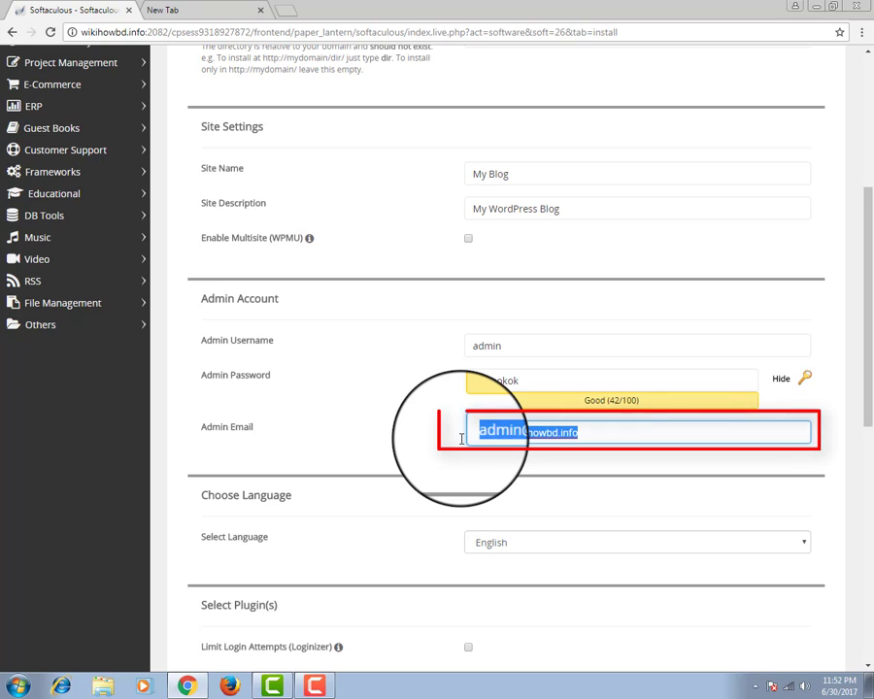
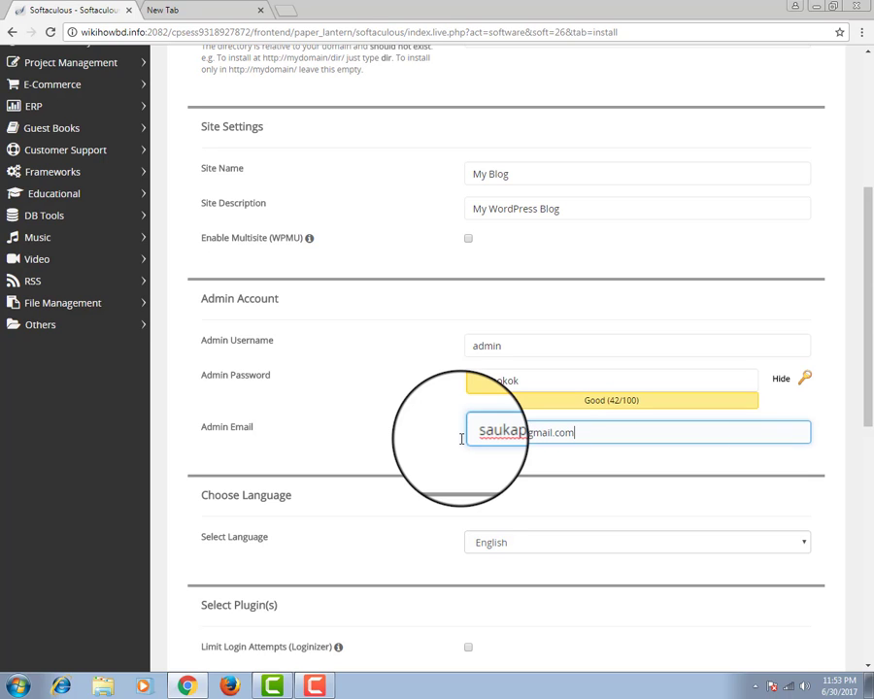
pyautogui.moveTo(586, 431); pyautogui.dragTo(469, 433)
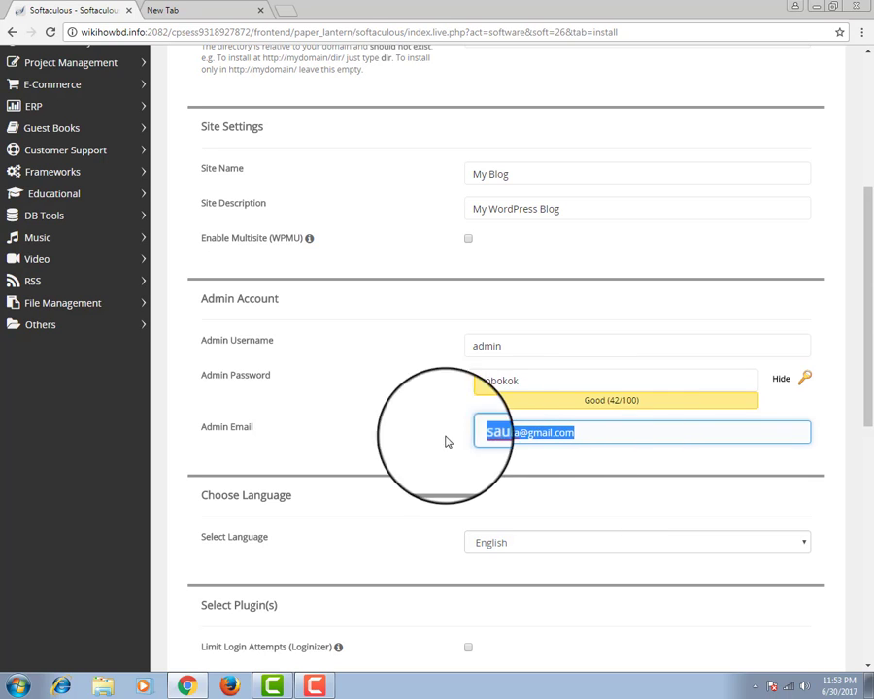
pyautogui.rightClick(500, 433)
pyautogui.click(556, 464)
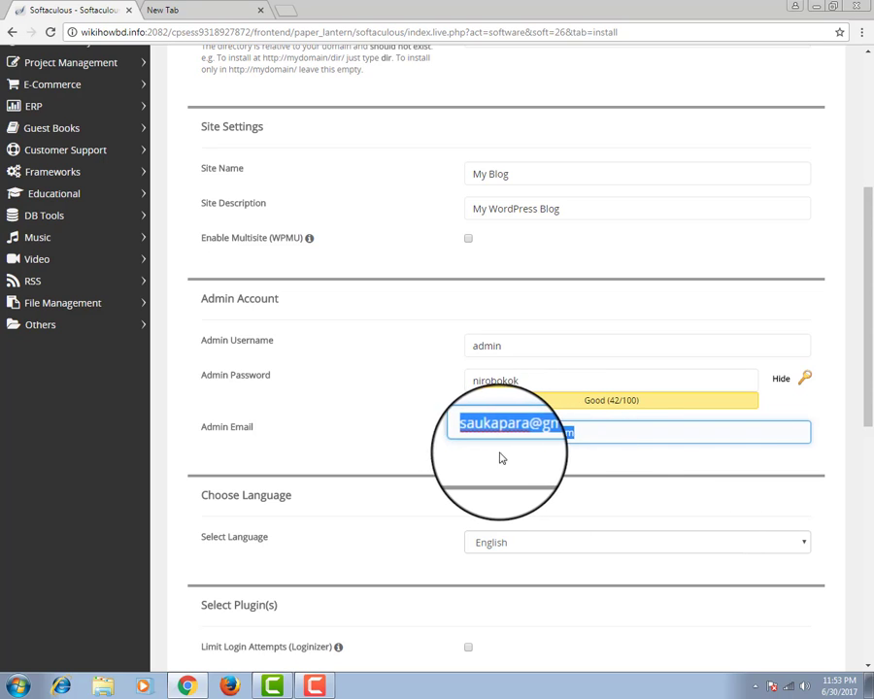
pyautogui.scroll(-3, 506, 462)
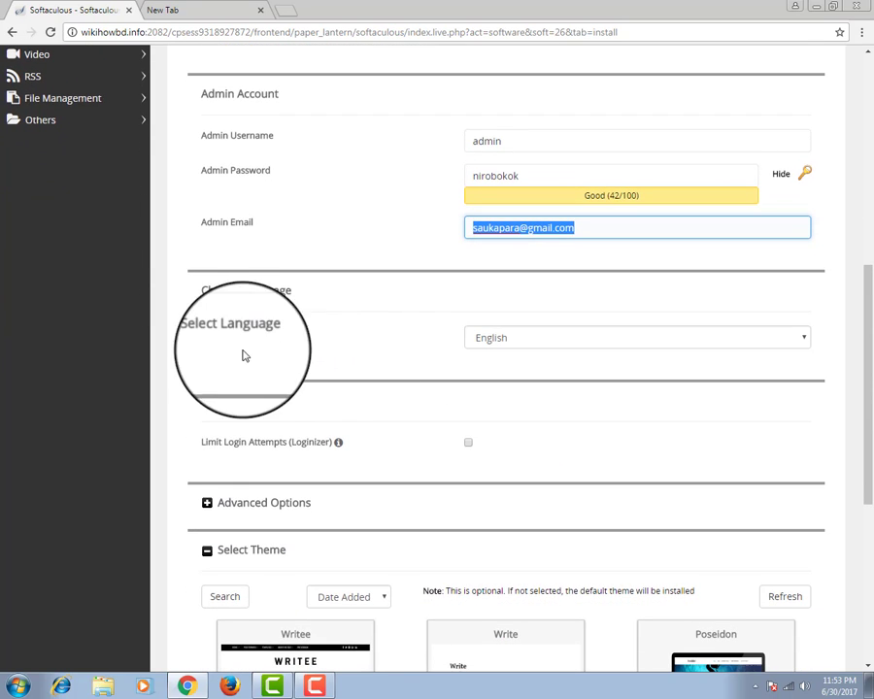
# Step: Keep English as the site language and leave Limit Login Attempts unticked
pyautogui.click(689, 344)
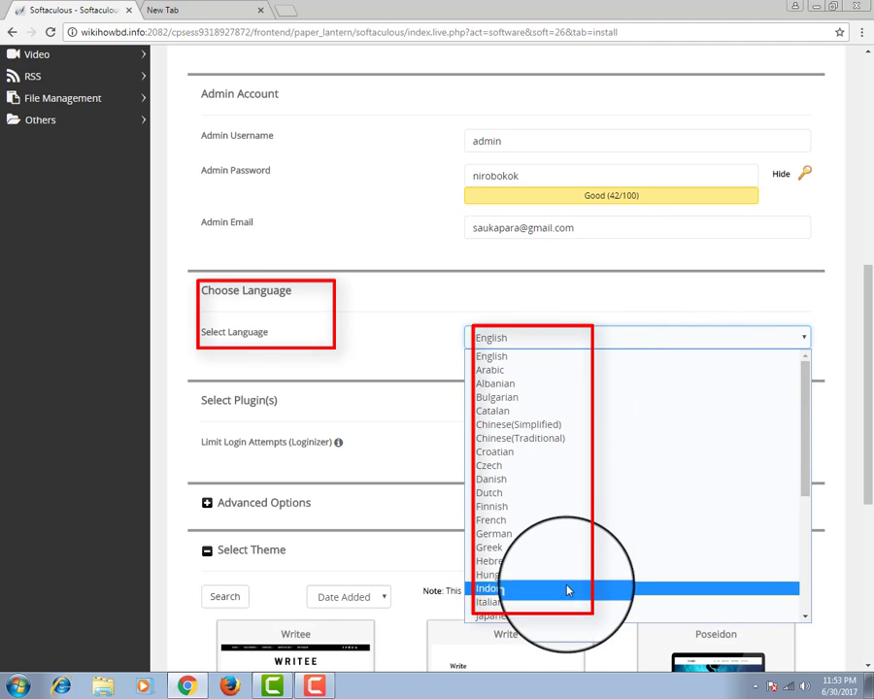
pyautogui.click(510, 362)
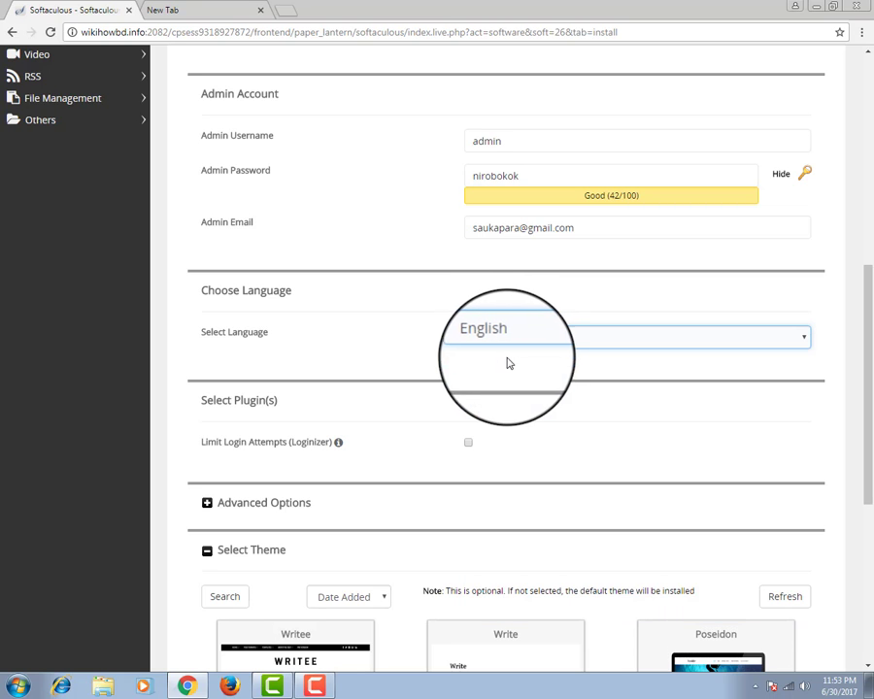
pyautogui.scroll(-1, 444, 362)
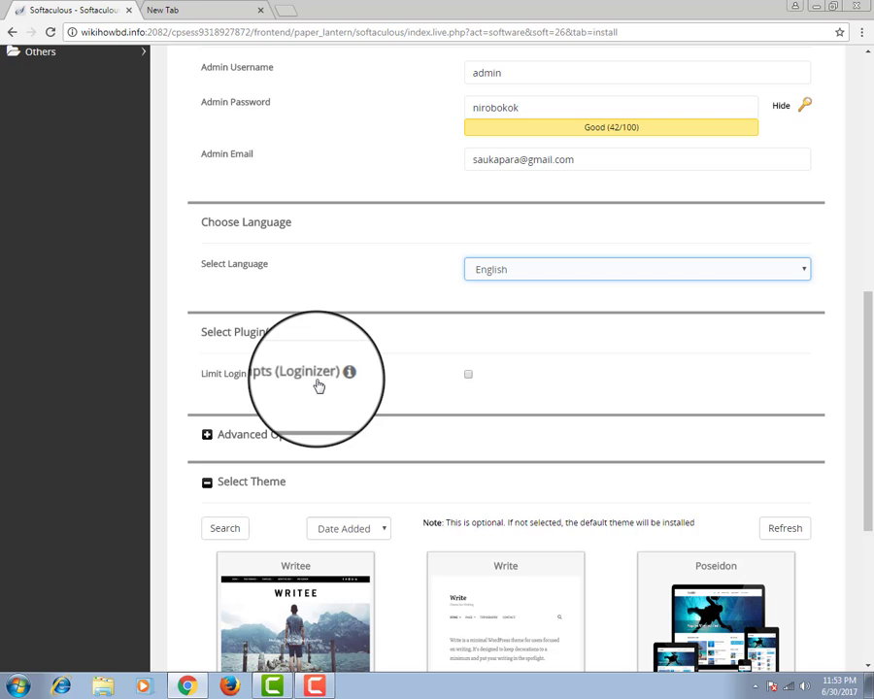
pyautogui.click(507, 378)
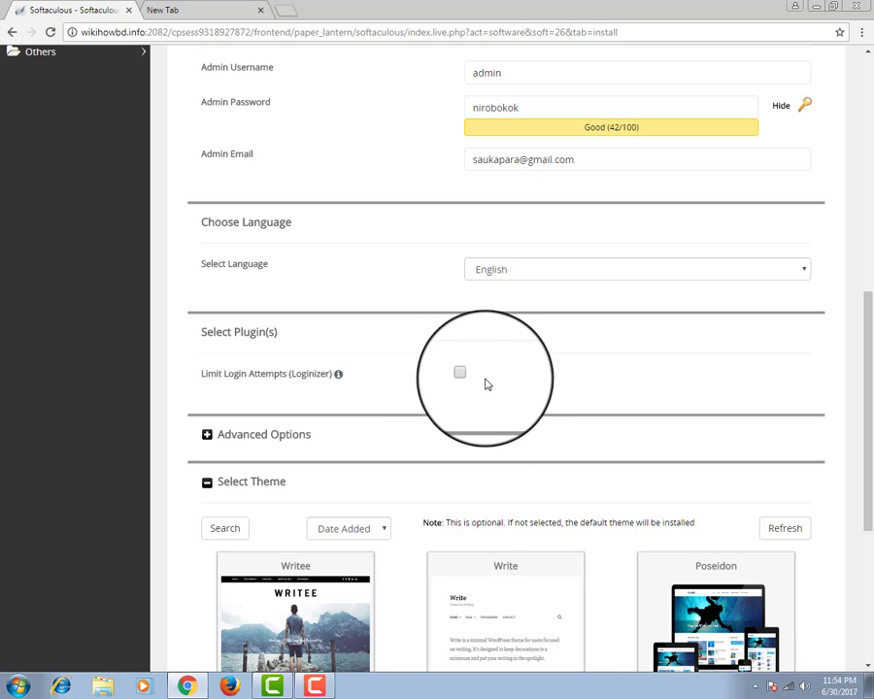
pyautogui.scroll(1, 484, 382)
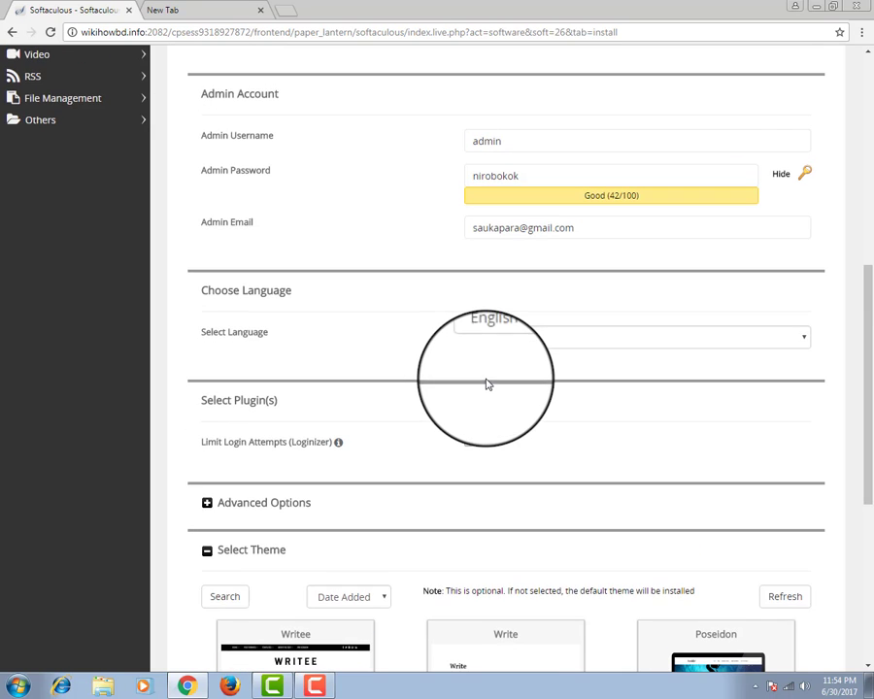
pyautogui.scroll(-1, 509, 409)
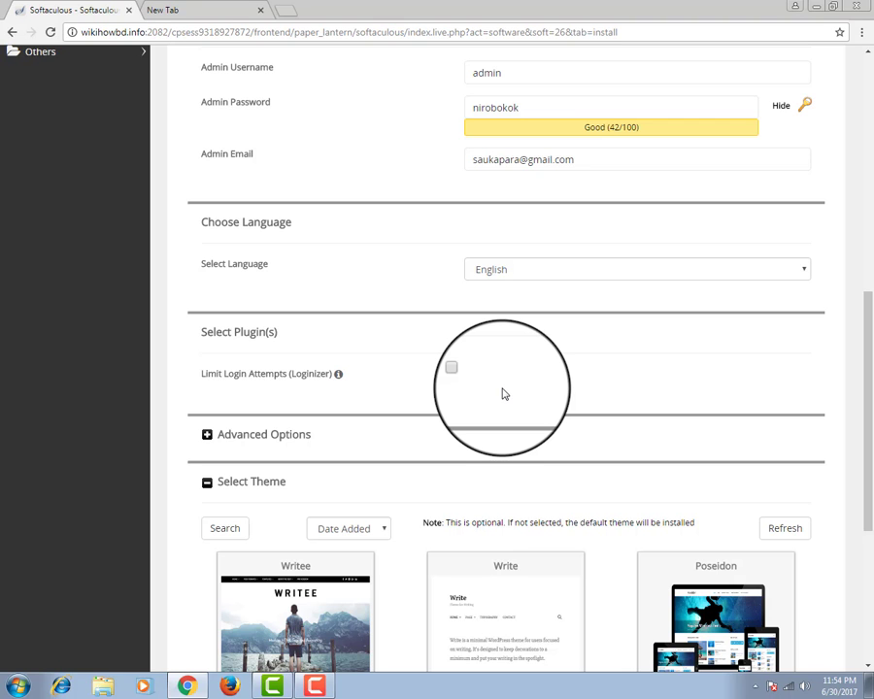
pyautogui.scroll(-1, 503, 394)
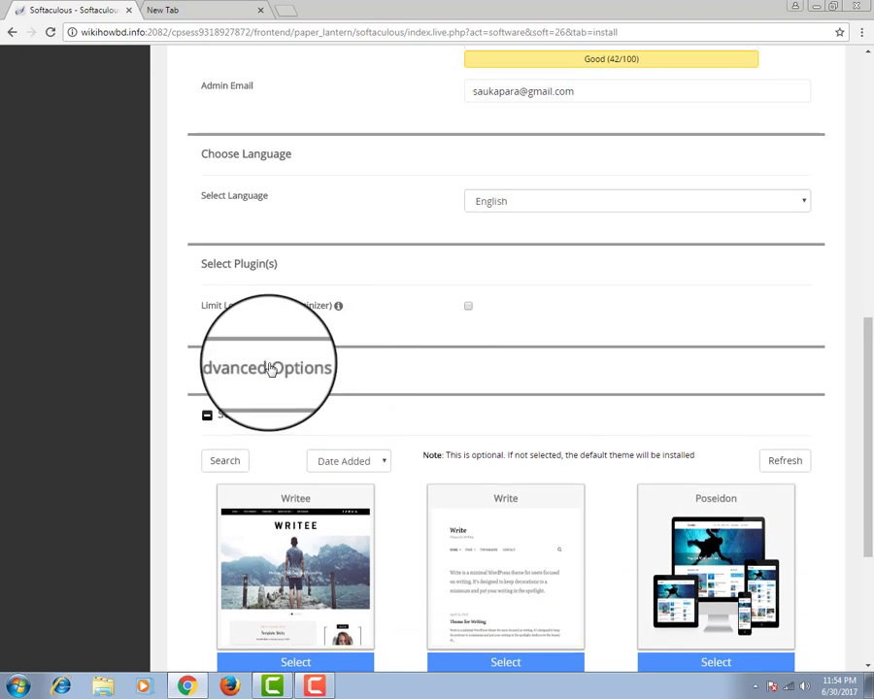
# Step: Expand Advanced Options, keeping database wp56, prefix wpti_, and Auto Upgrade off
pyautogui.click(288, 363)
pyautogui.scroll(-2, 602, 374)
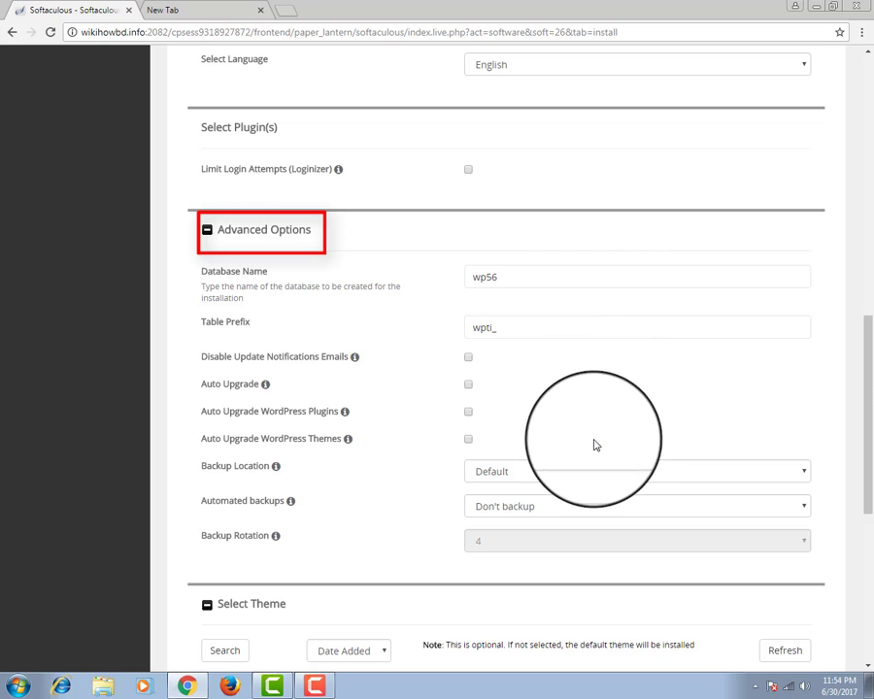
pyautogui.click(513, 274)
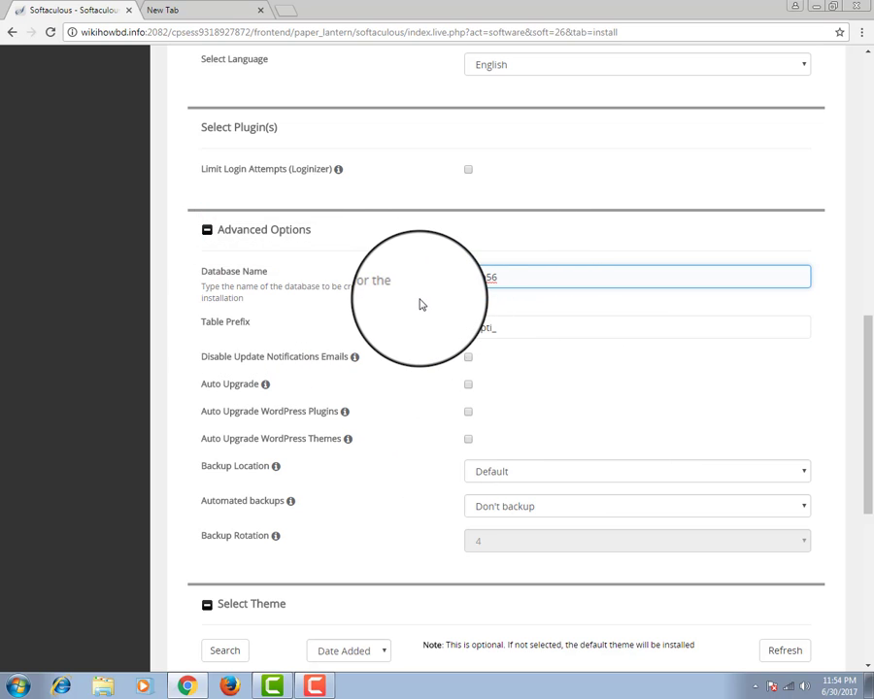
pyautogui.click(521, 332)
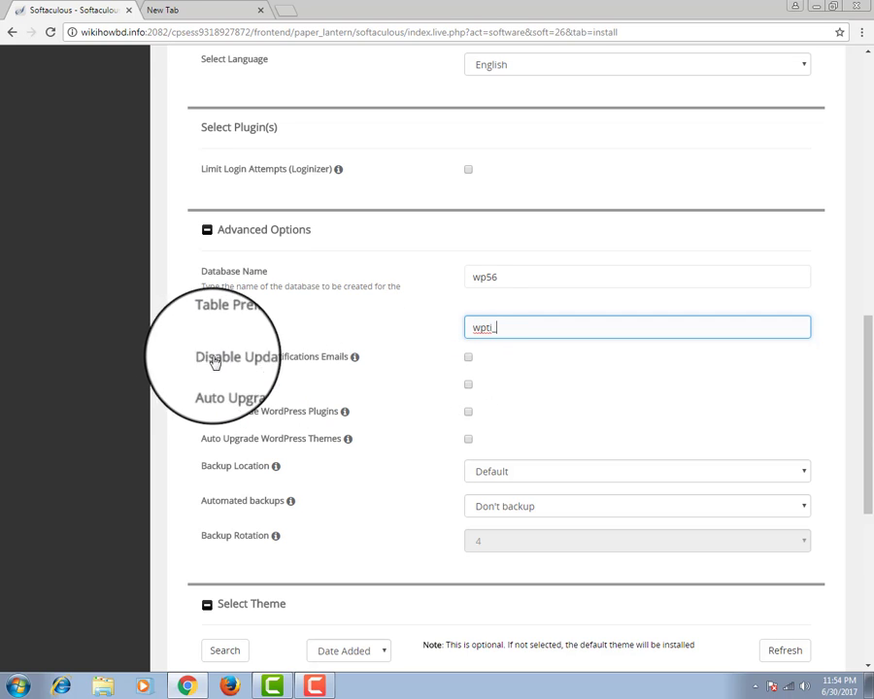
pyautogui.scroll(8, 355, 340)
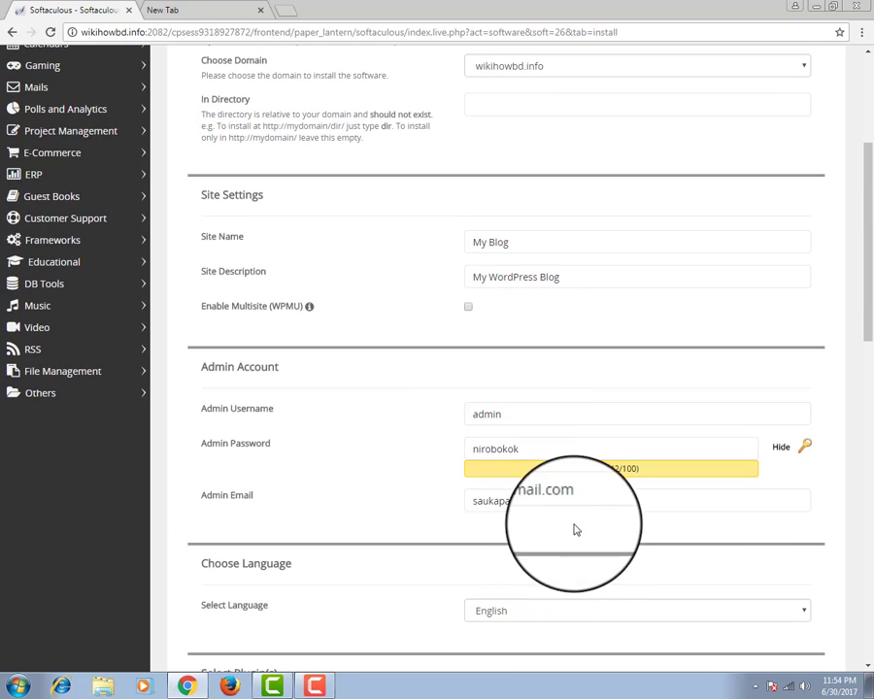
pyautogui.scroll(-2, 592, 457)
pyautogui.scroll(-5, 389, 427)
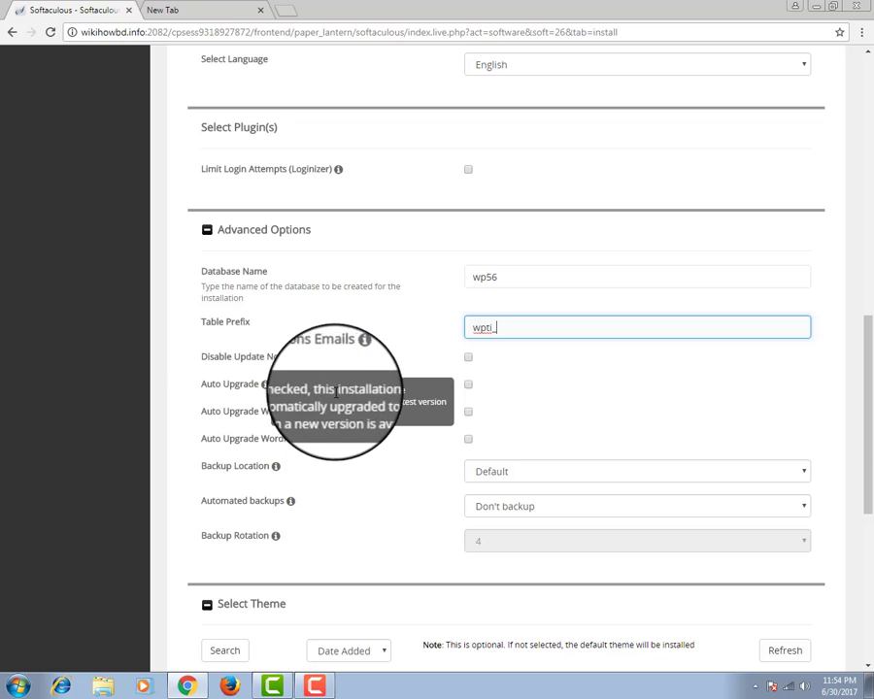
pyautogui.click(468, 386)
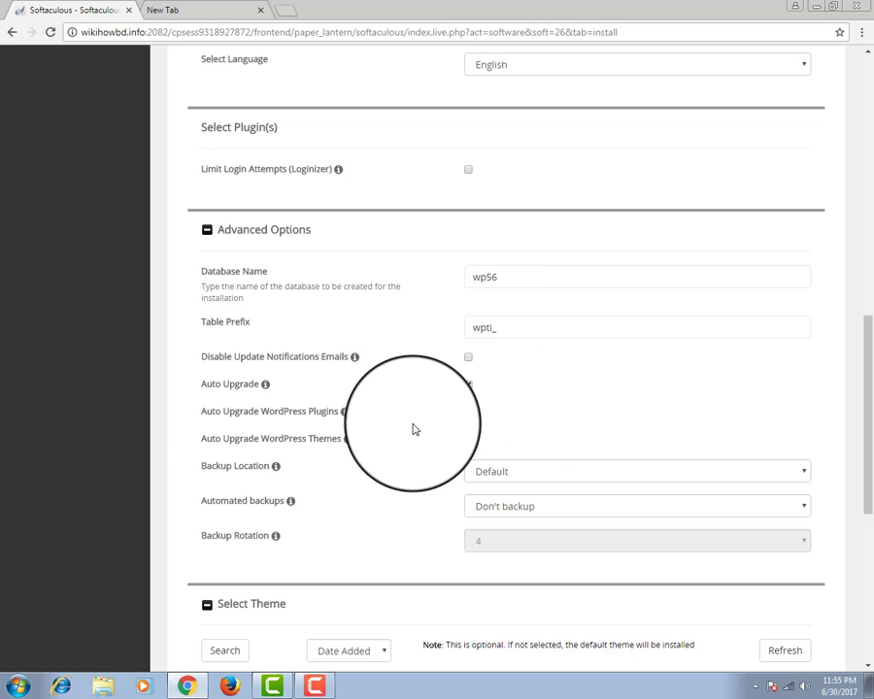
pyautogui.click(469, 384)
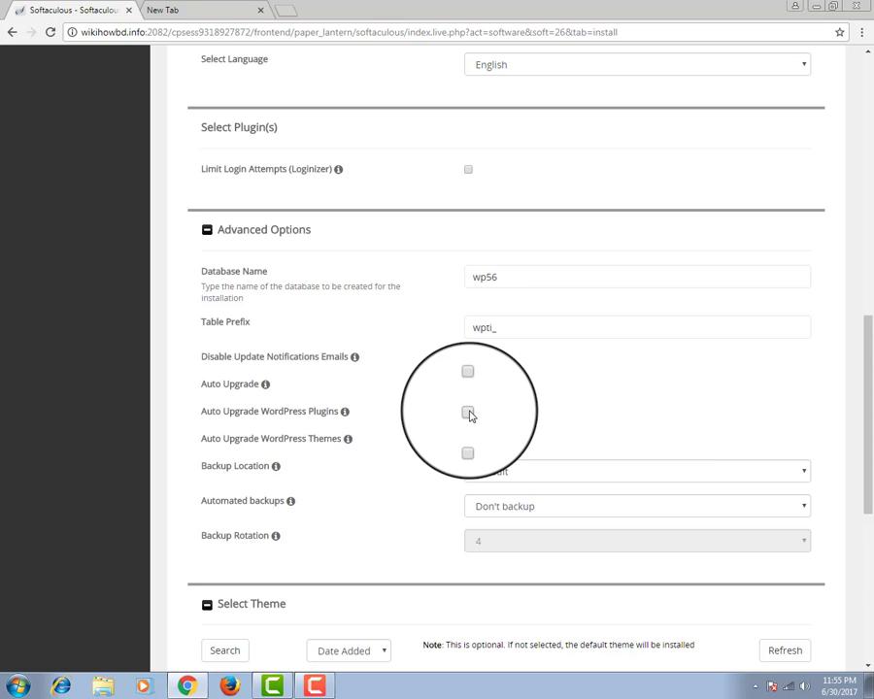
pyautogui.scroll(-3, 340, 447)
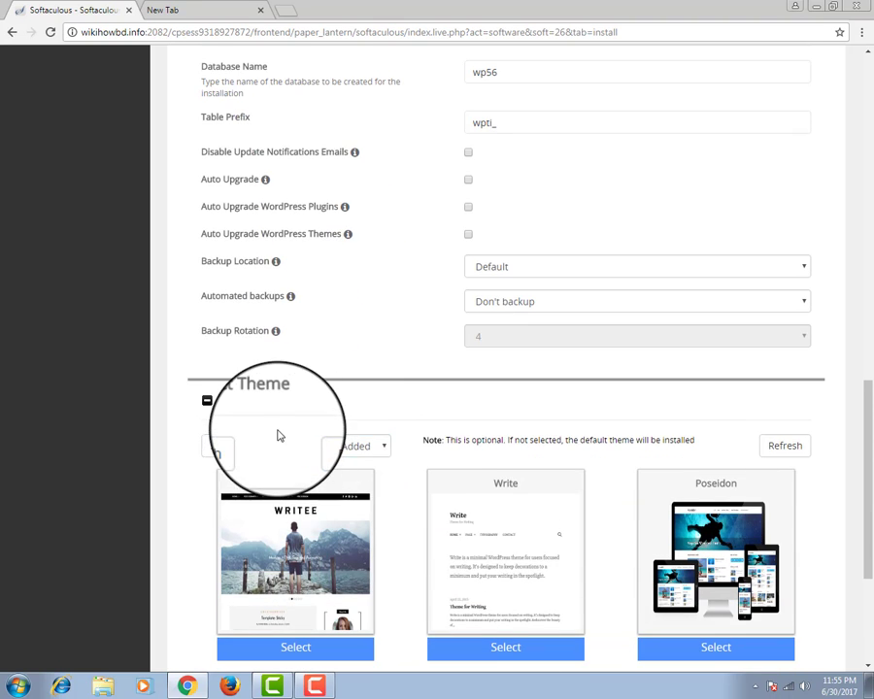
# Step: Select the Write theme and enter the e-mail address for installation details
pyautogui.scroll(-3, 400, 452)
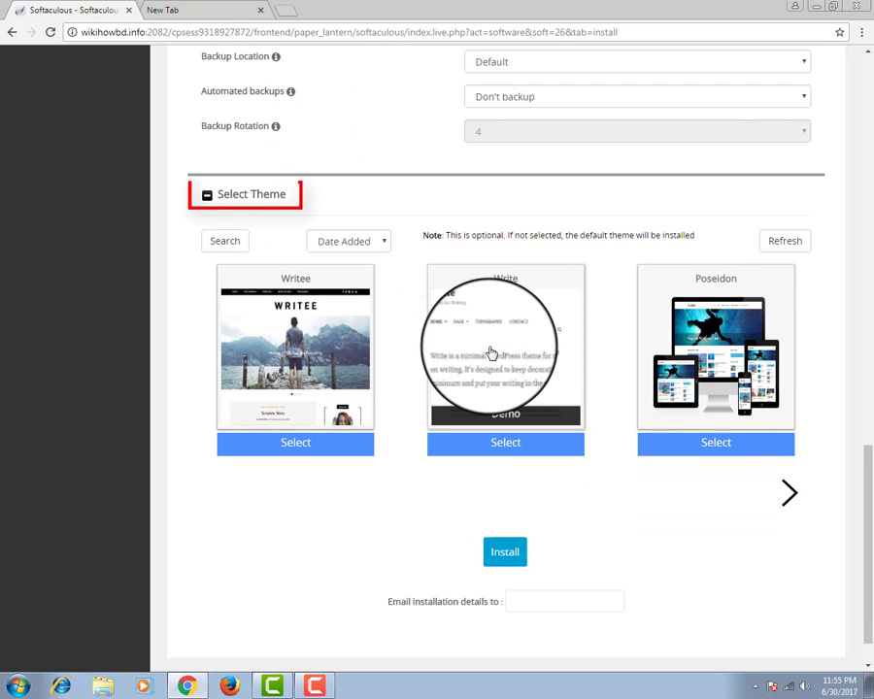
pyautogui.click(495, 442)
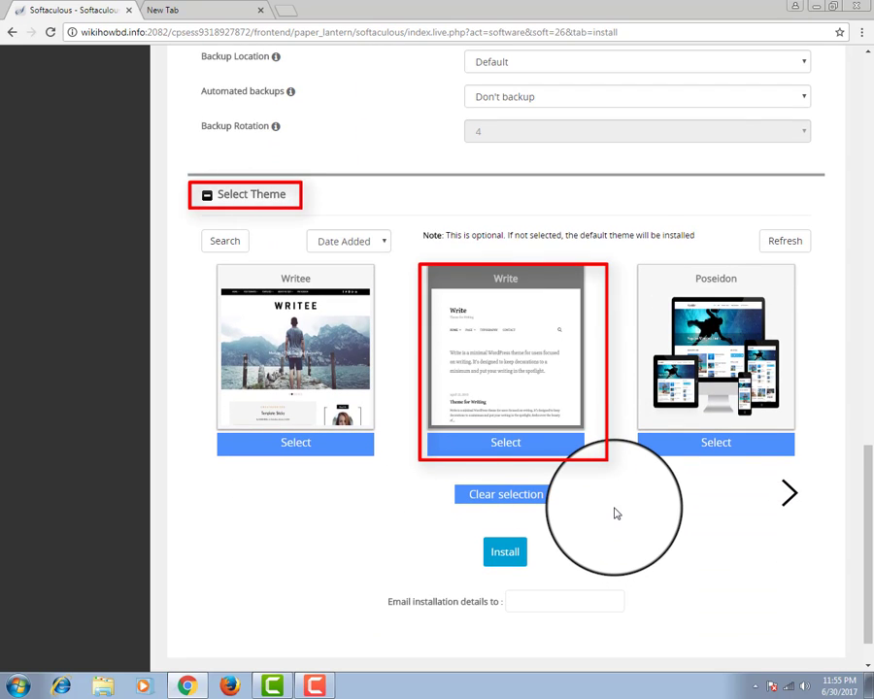
pyautogui.scroll(-1, 600, 518)
pyautogui.click(552, 553)
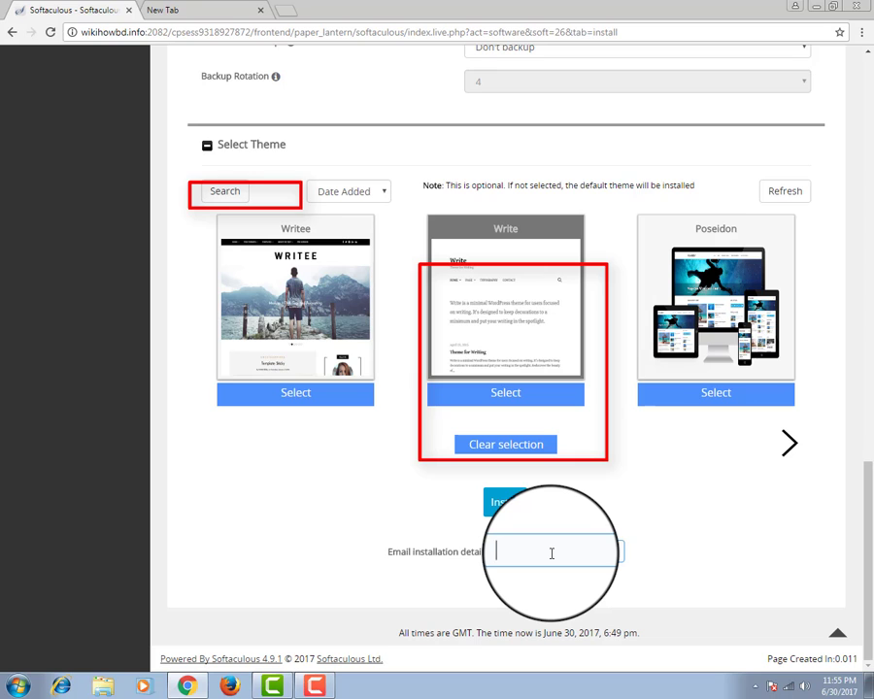
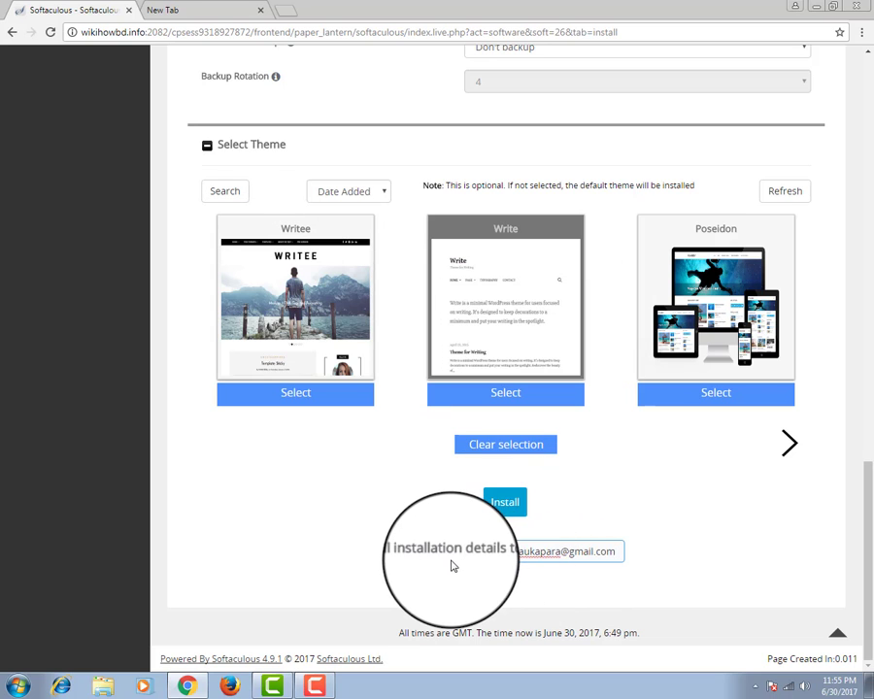
pyautogui.click(511, 558)
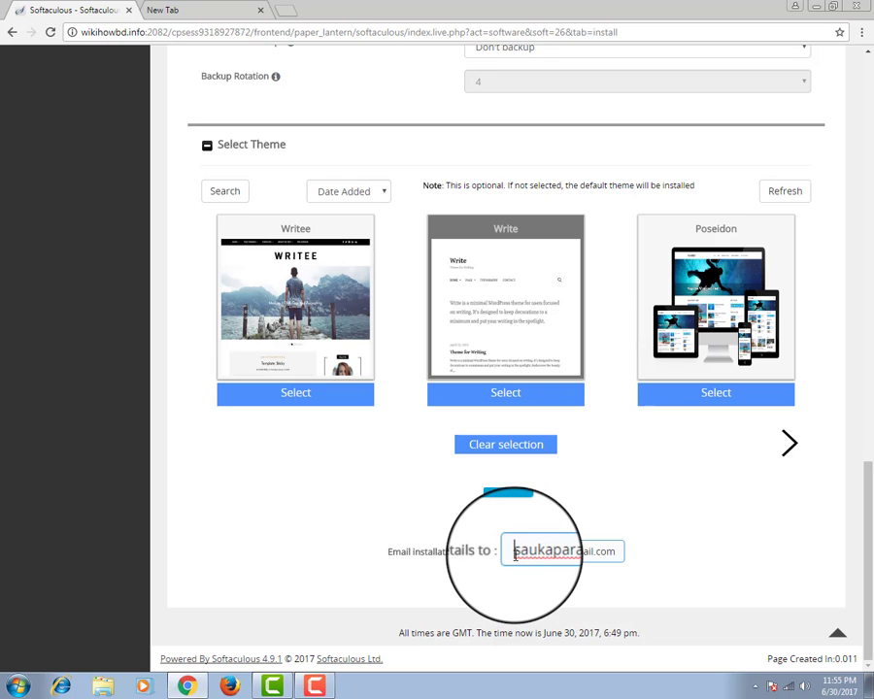
pyautogui.moveTo(514, 557); pyautogui.dragTo(628, 559)
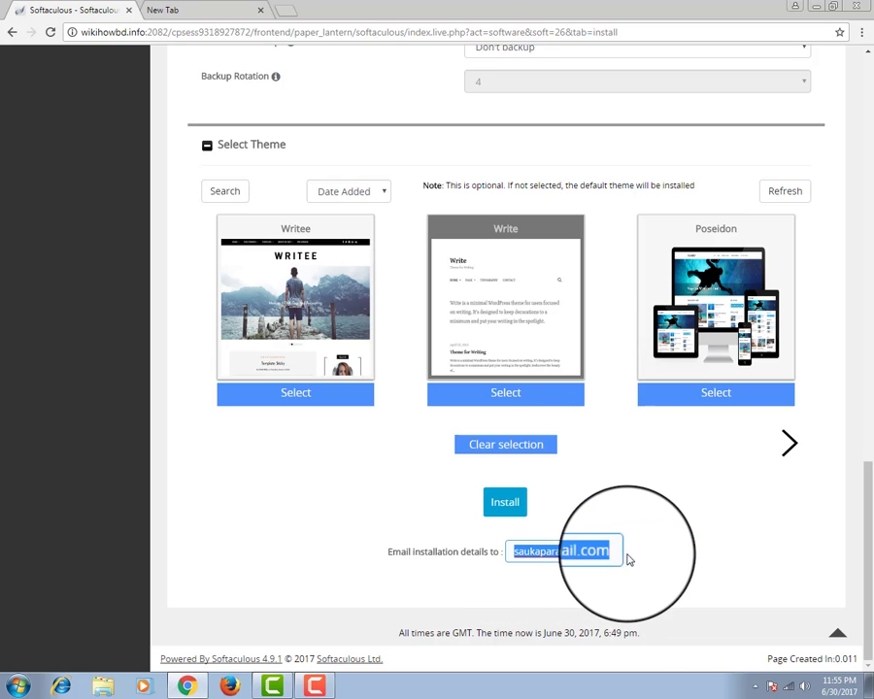
# Step: Run the Softaculous WordPress install and open wikihowbd.info's new My Blog front page
pyautogui.click(519, 505)
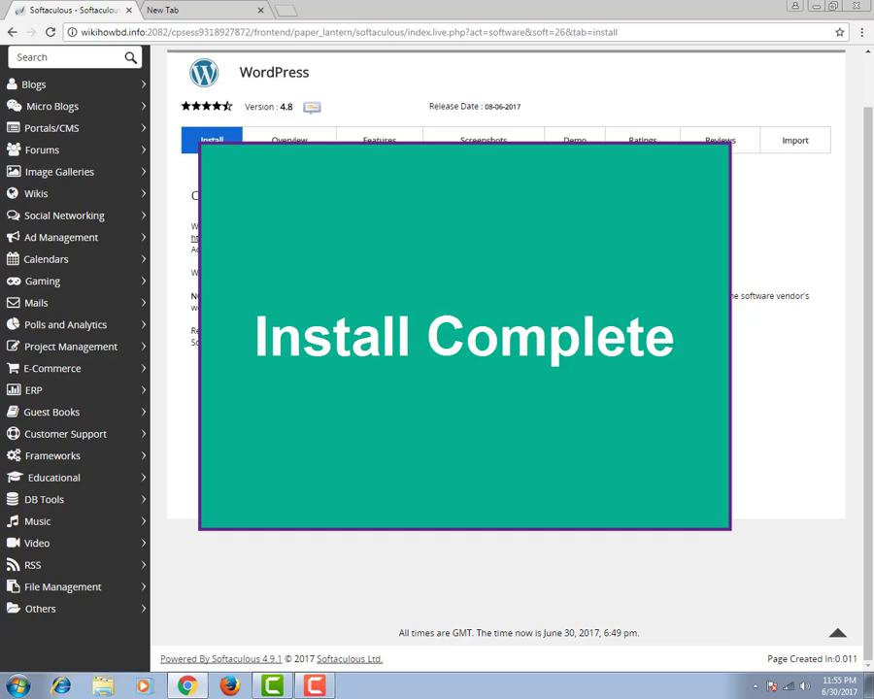
pyautogui.click(271, 238)
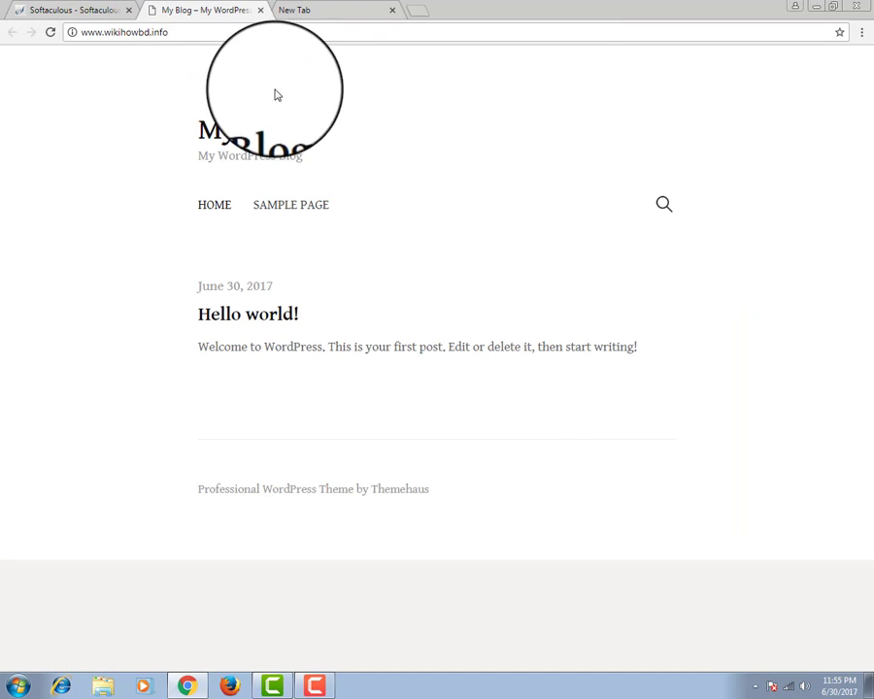
# Step: From the Softaculous success page, open the wp-admin Administrative URL for My Blog
pyautogui.click(88, 10)
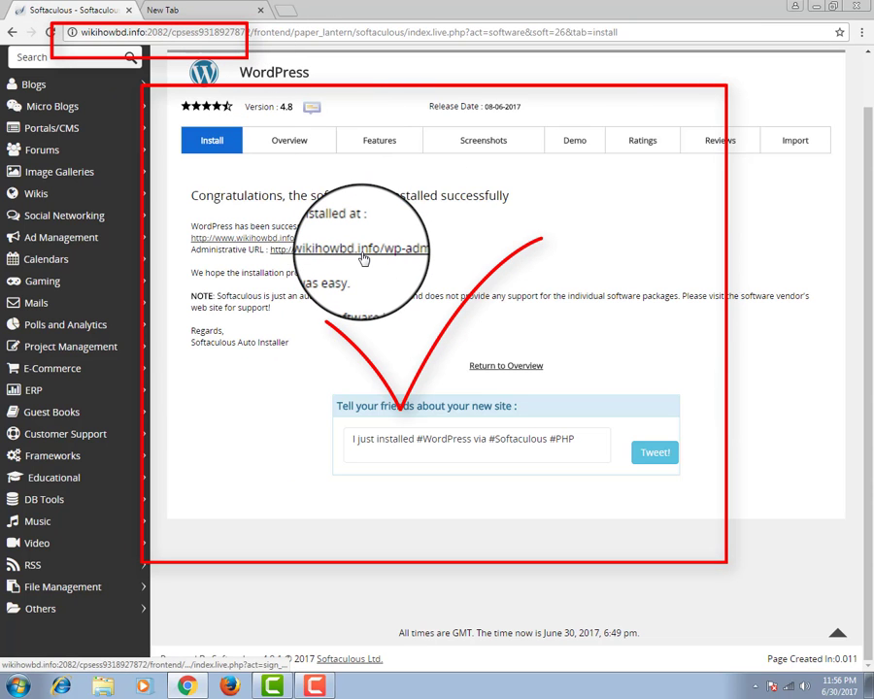
pyautogui.moveTo(427, 251); pyautogui.dragTo(324, 252)
pyautogui.click(324, 252)
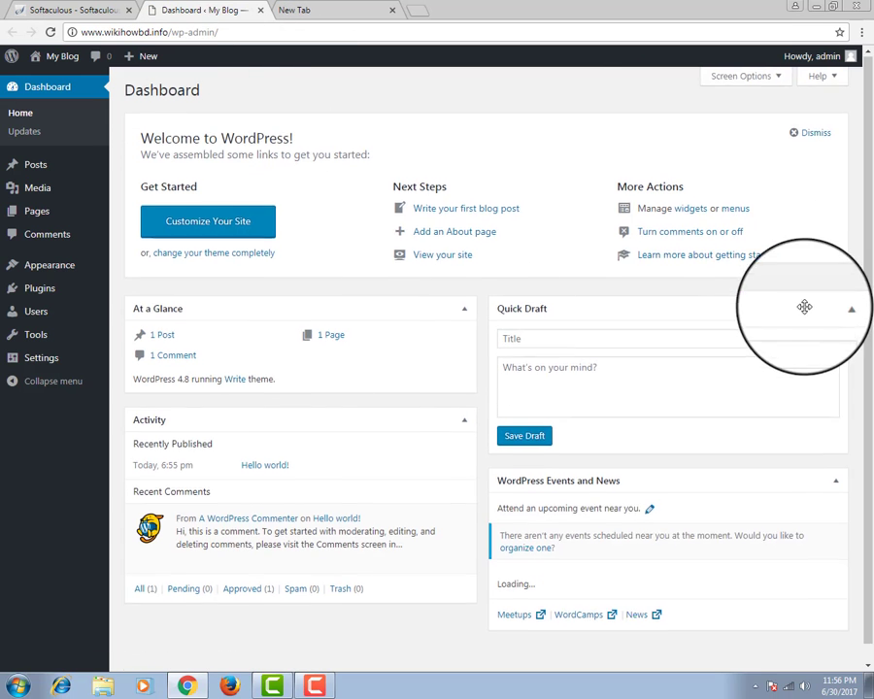
pyautogui.scroll(-1, 767, 330)
pyautogui.scroll(1, 762, 346)
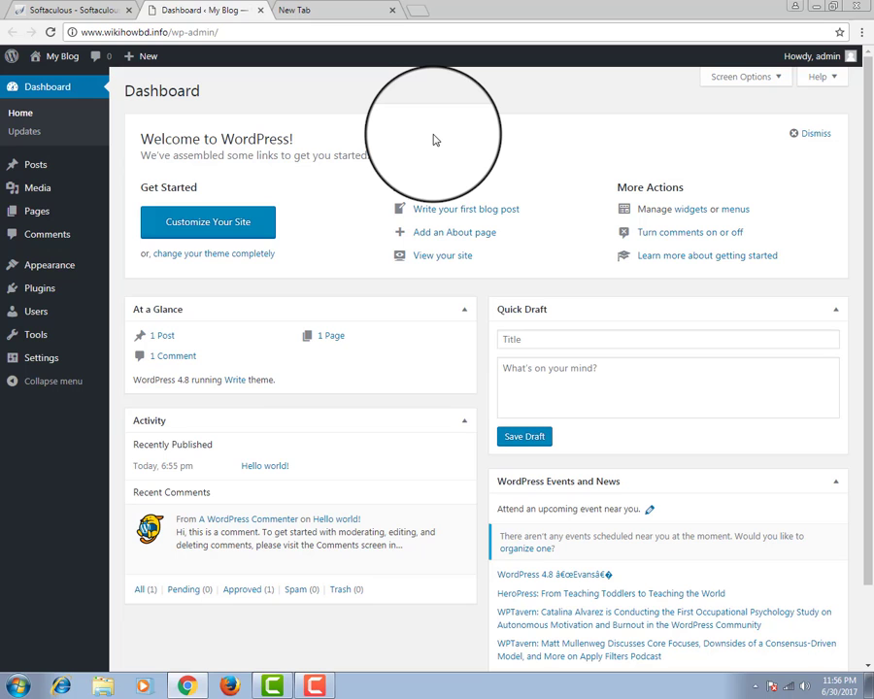
pyautogui.scroll(-1, 432, 139)
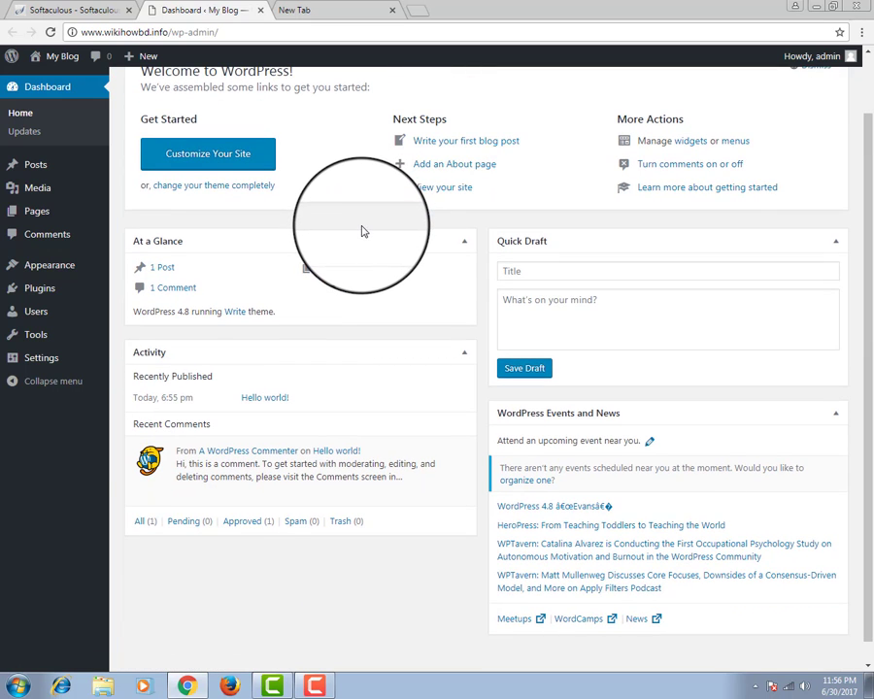
pyautogui.scroll(1, 353, 225)
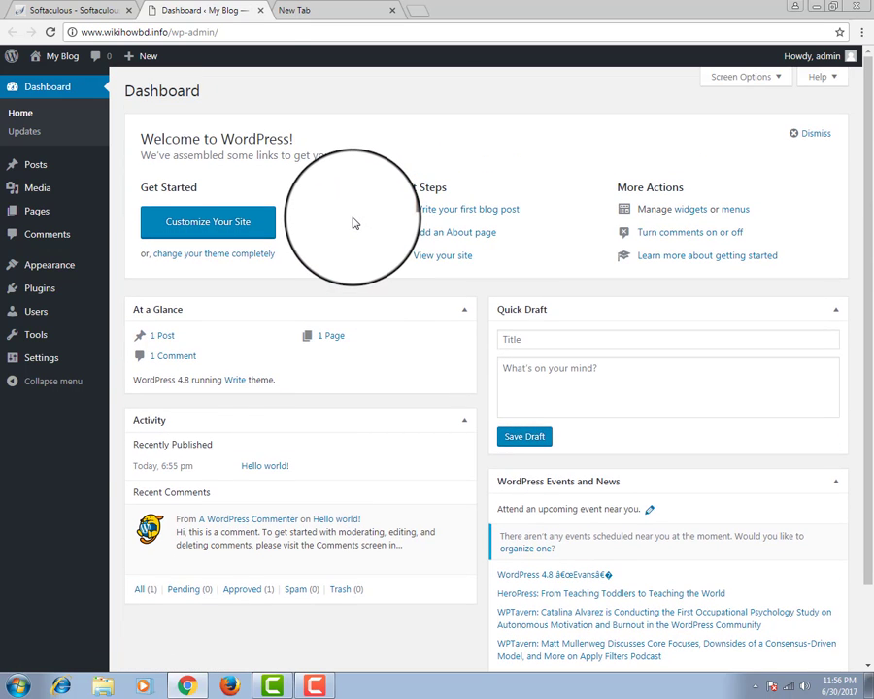